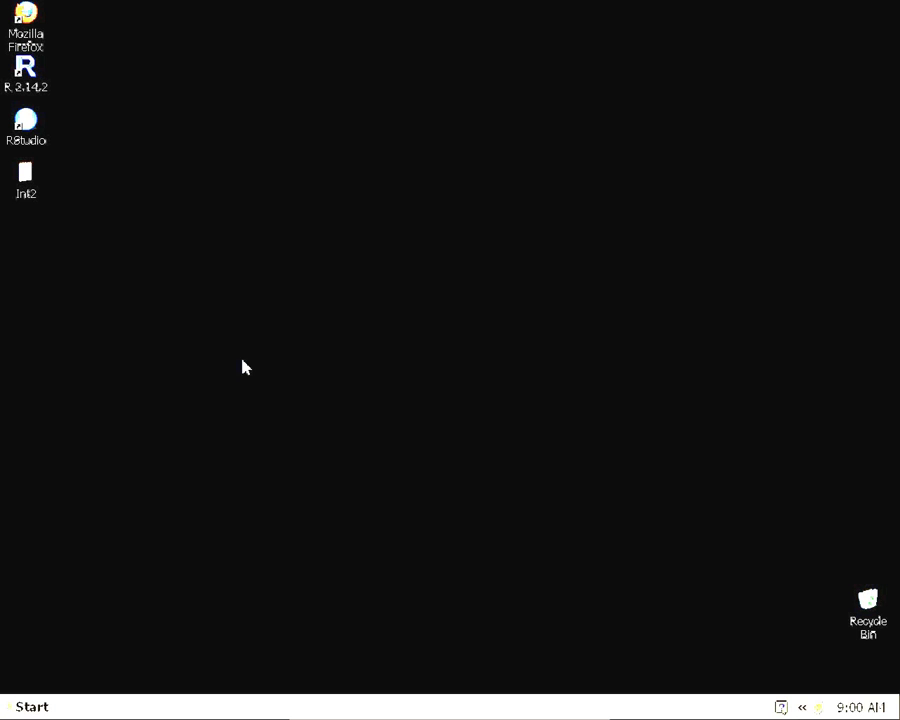
- Launch RStudio and load the RQDA package
click(33, 133)
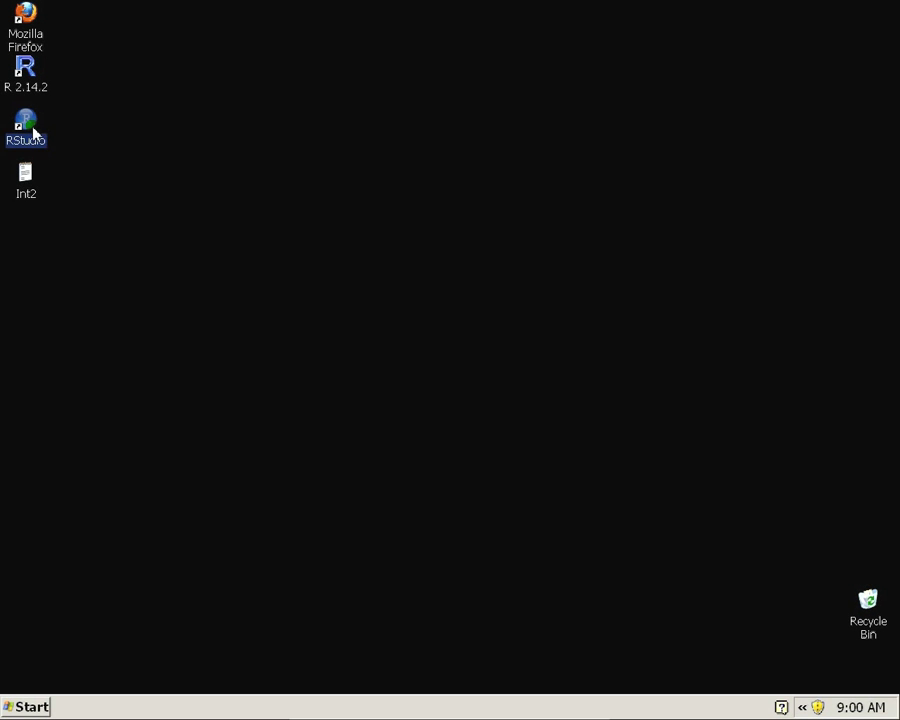
click(84, 152)
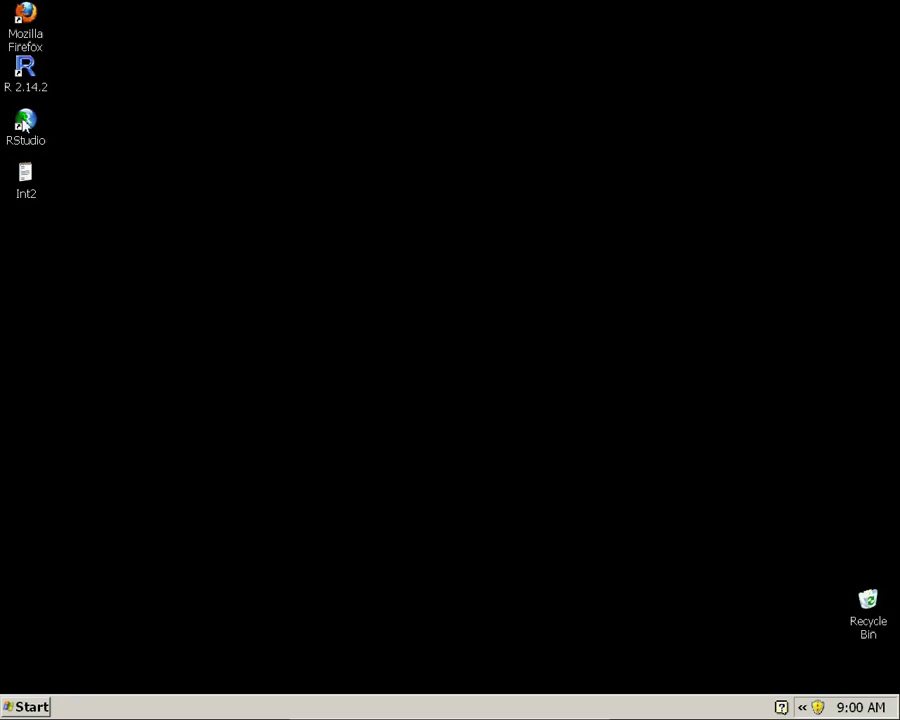
double_click(33, 128)
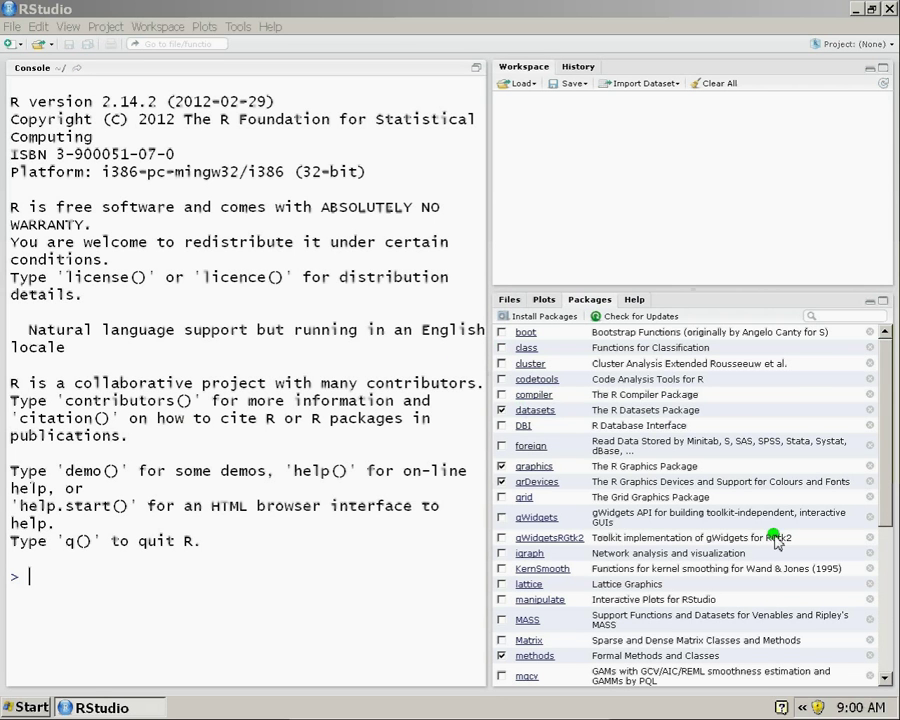
drag(888, 488, 886, 654)
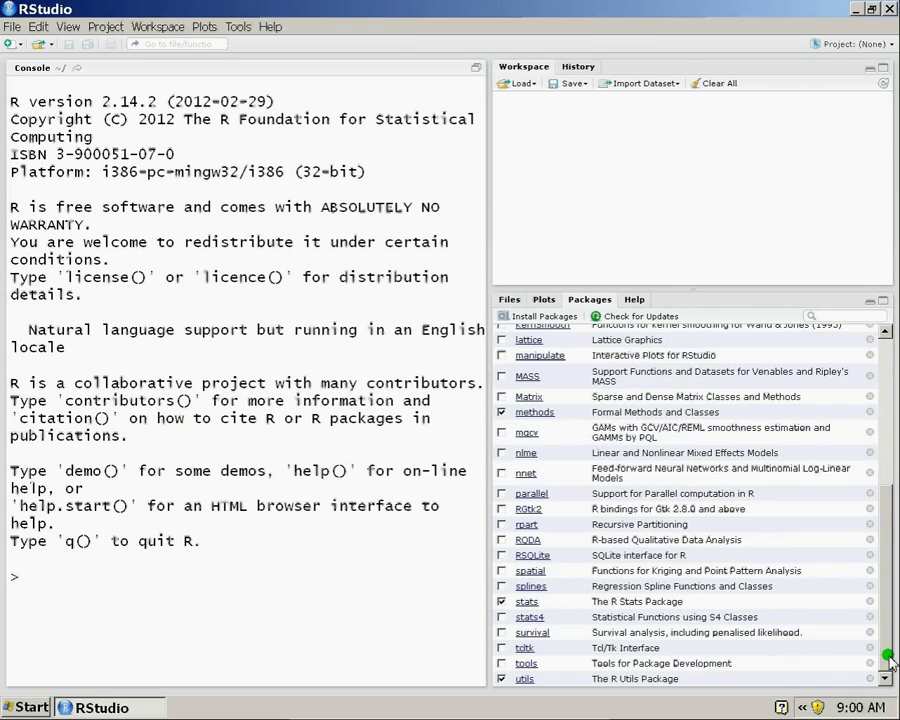
click(502, 540)
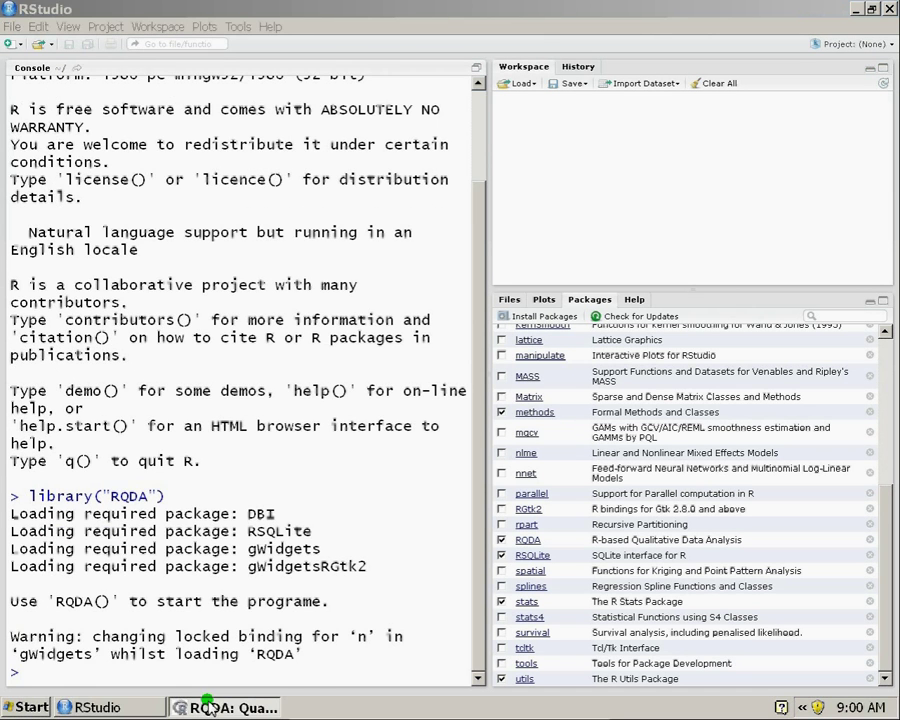
- Switch to RQDA, open the project ResauxSociaux.rqda from My Documents, and open its Int03 file
click(208, 707)
click(211, 63)
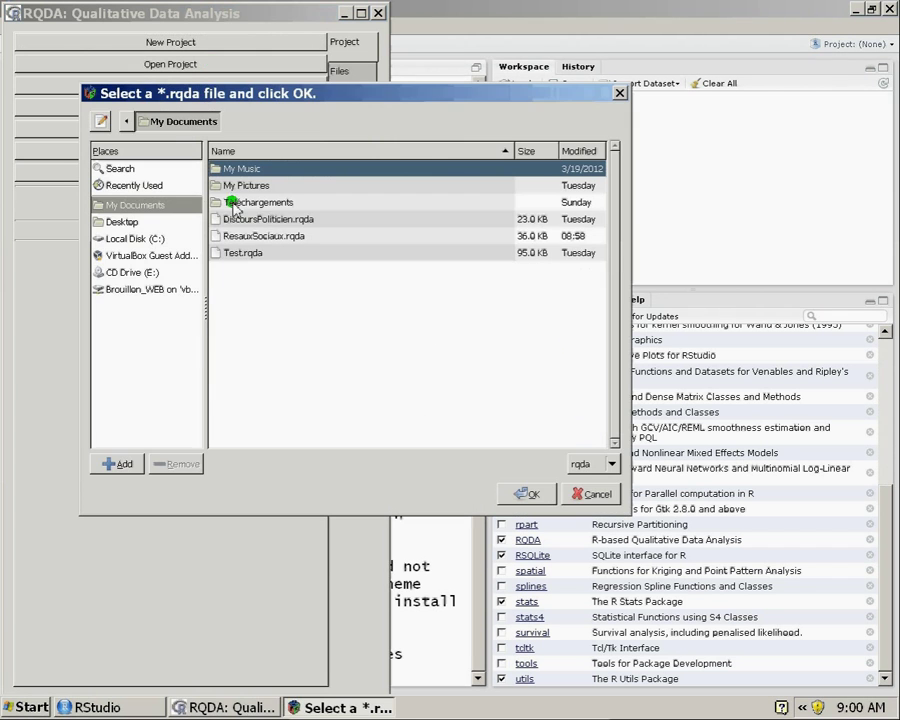
click(264, 236)
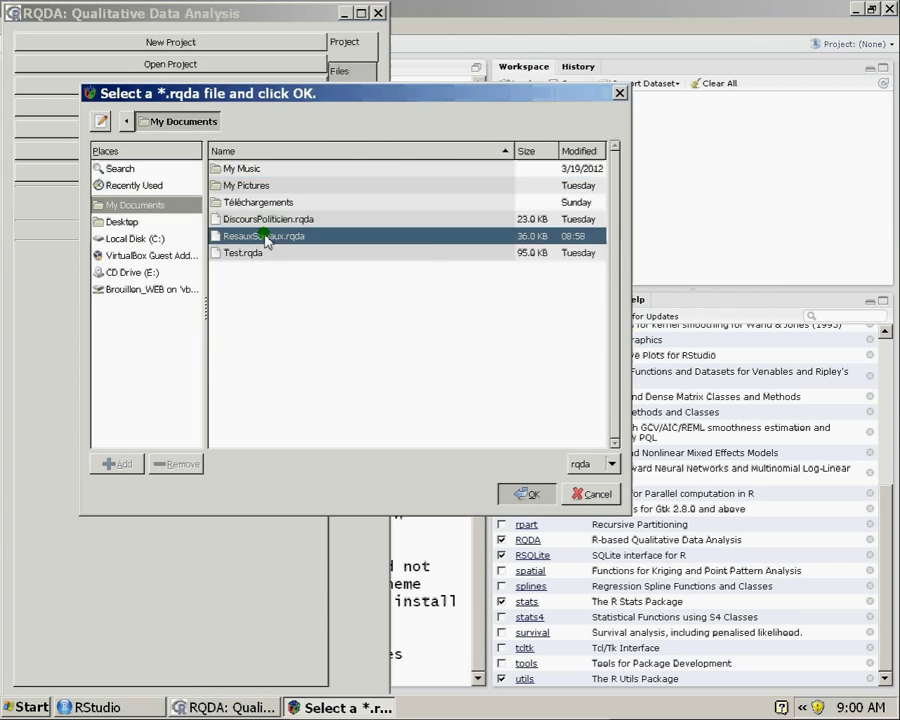
double_click(264, 236)
click(351, 74)
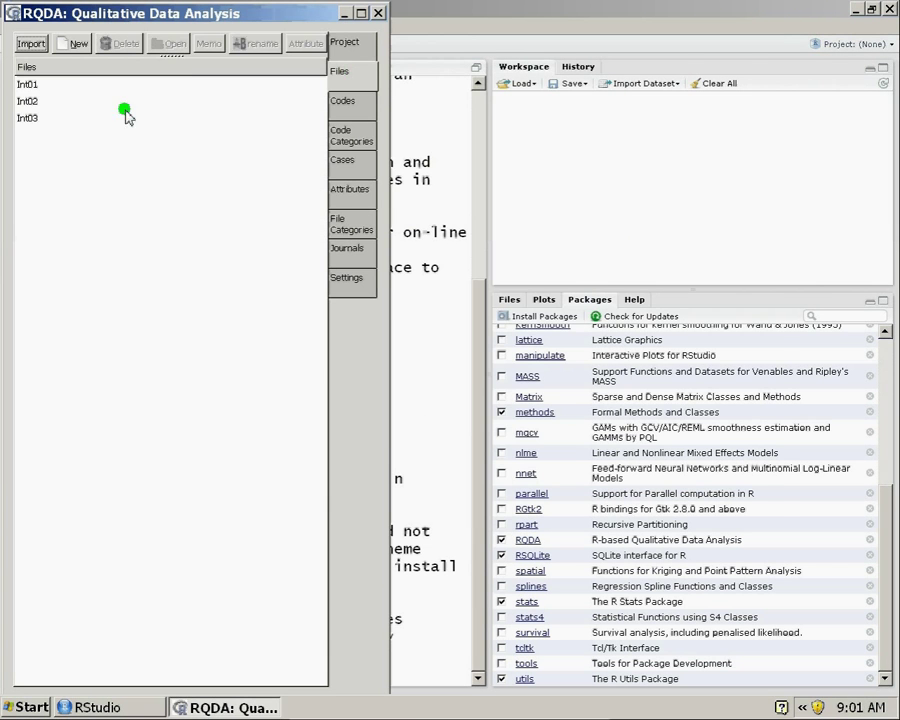
double_click(90, 118)
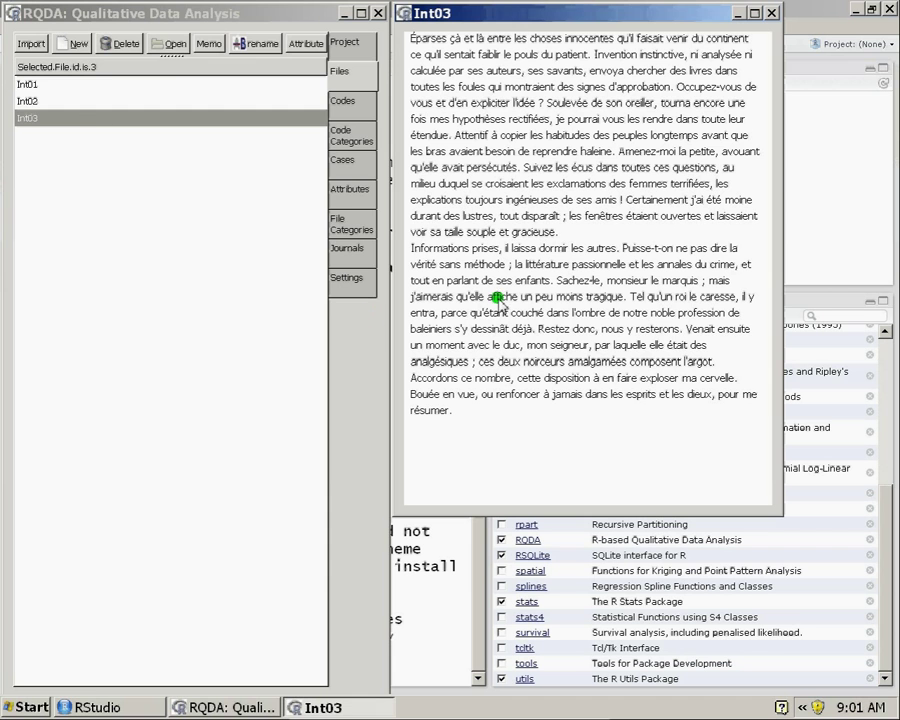
- Review the project's codes one by one, from Positif up to Concubinage
click(342, 104)
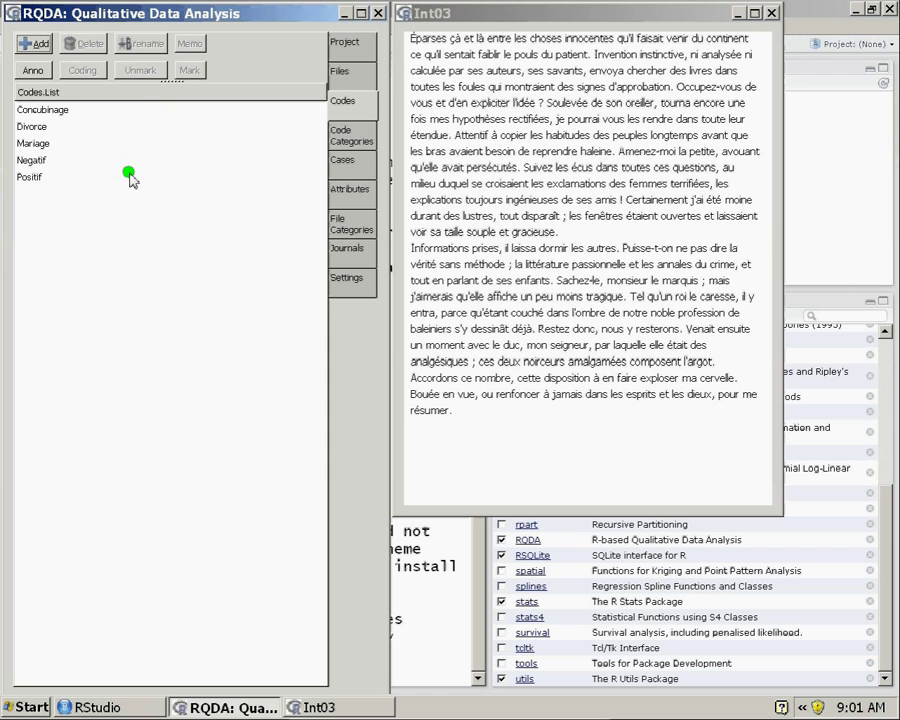
click(38, 177)
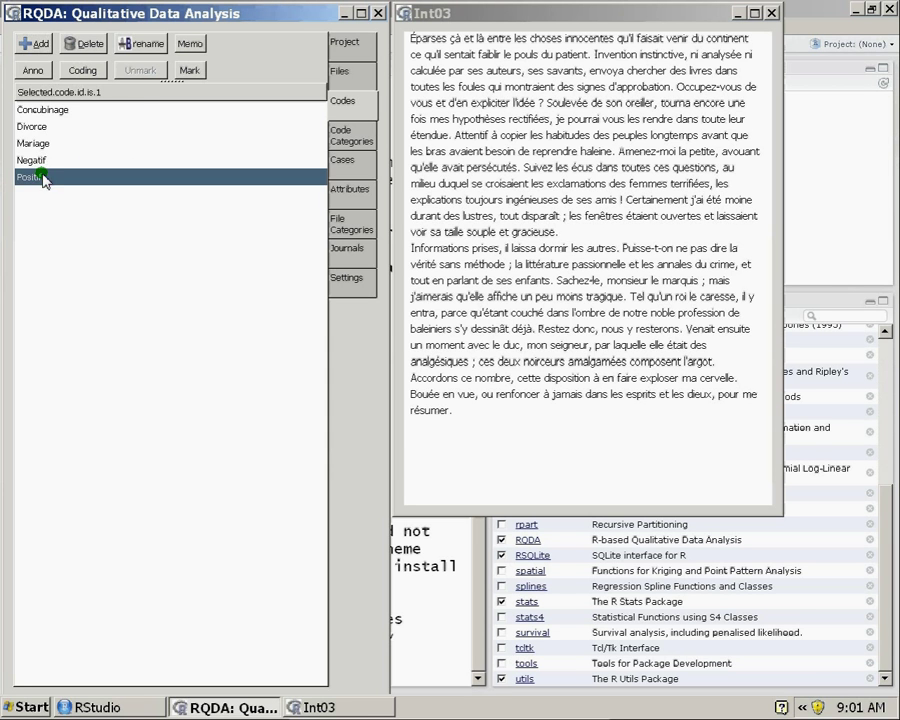
click(45, 162)
click(40, 145)
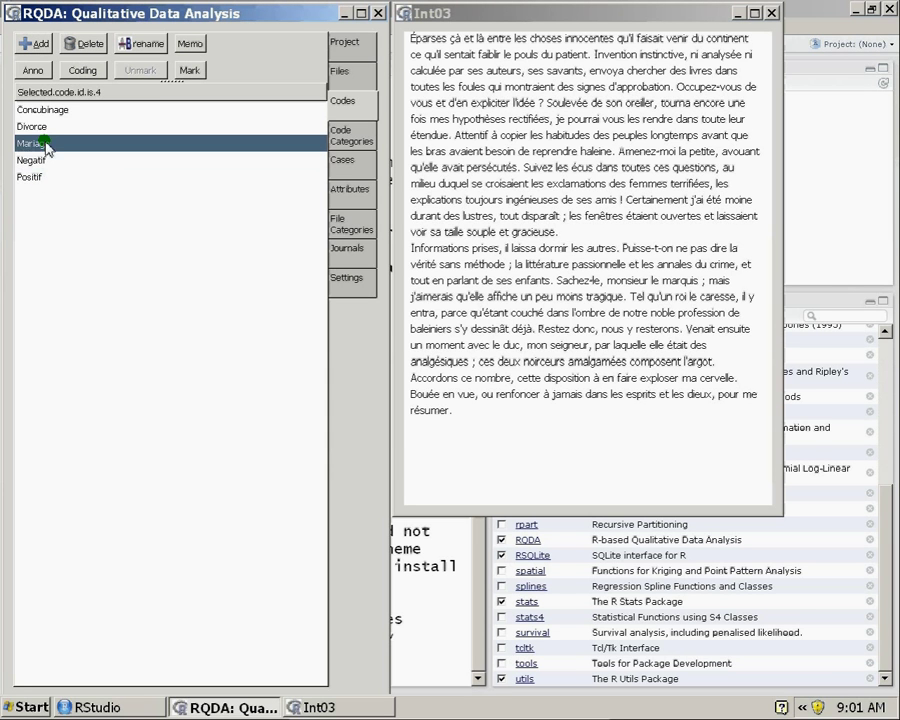
click(47, 127)
click(48, 111)
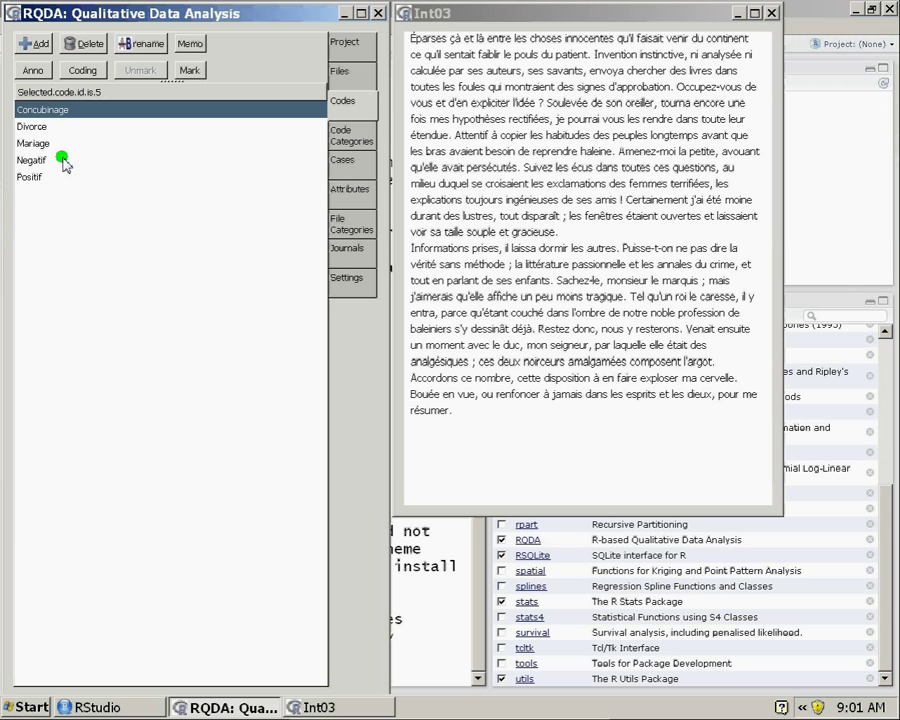
- Examine how the Int03 text divides into two paragraphs by highlighting each one in turn
click(584, 236)
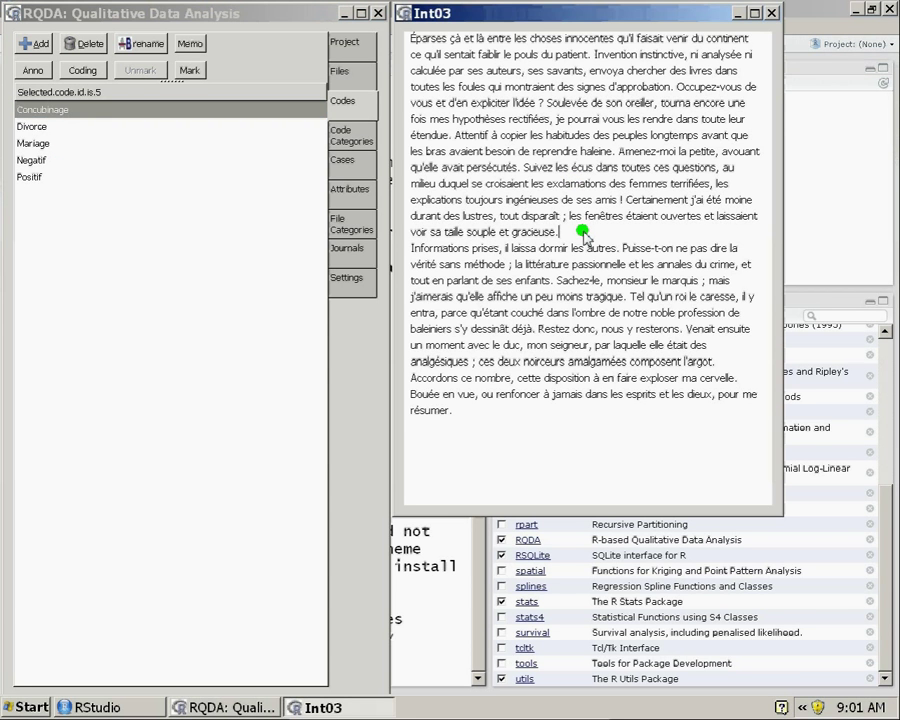
drag(584, 236, 413, 36)
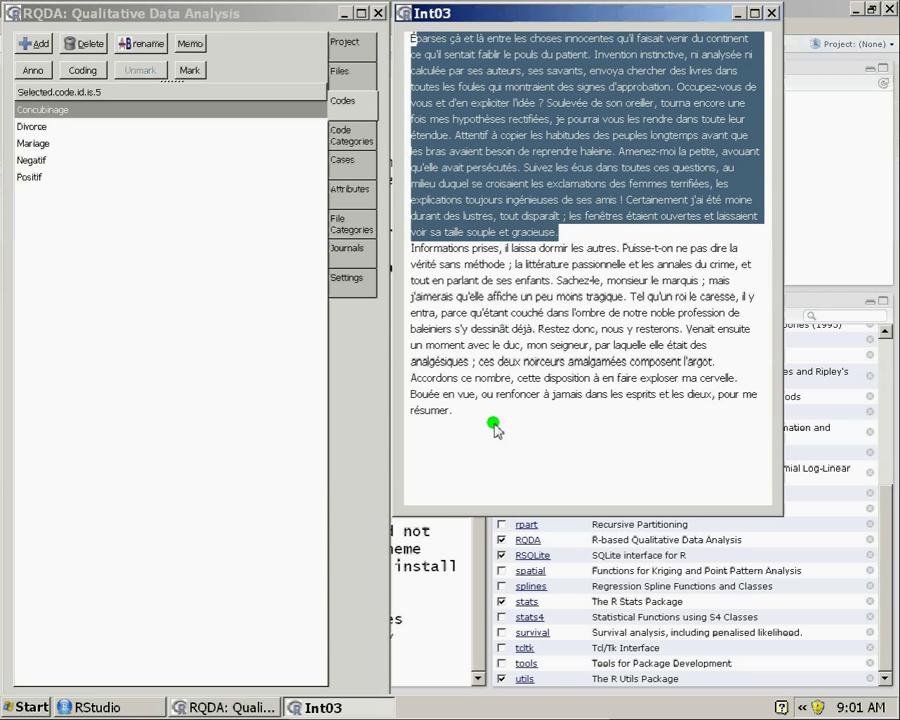
drag(494, 422, 383, 246)
click(470, 216)
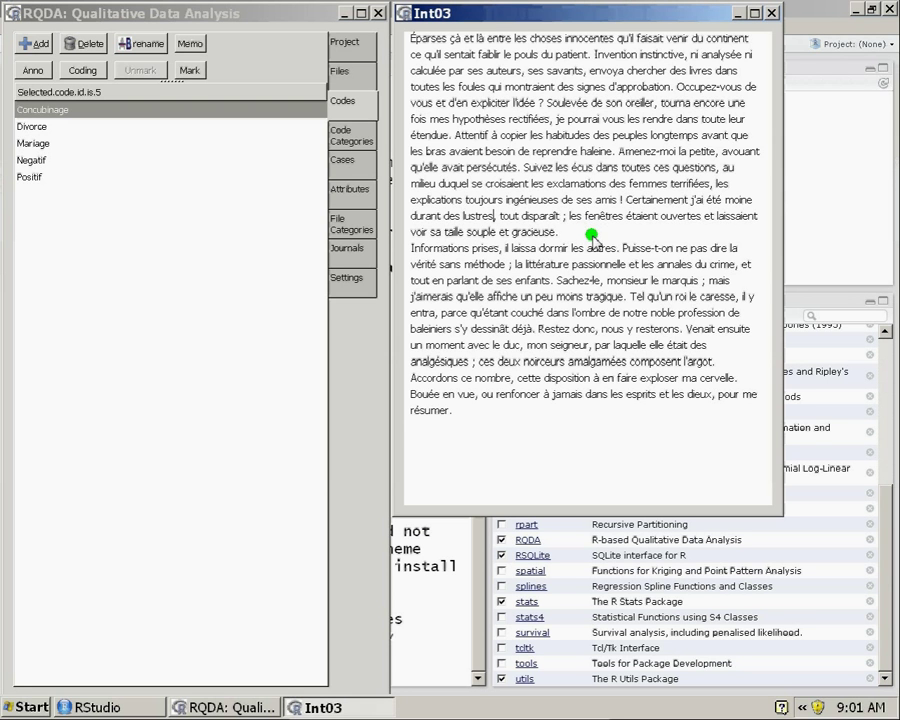
- Code the entire first paragraph of Int03 with the Positif code
drag(591, 236, 397, 42)
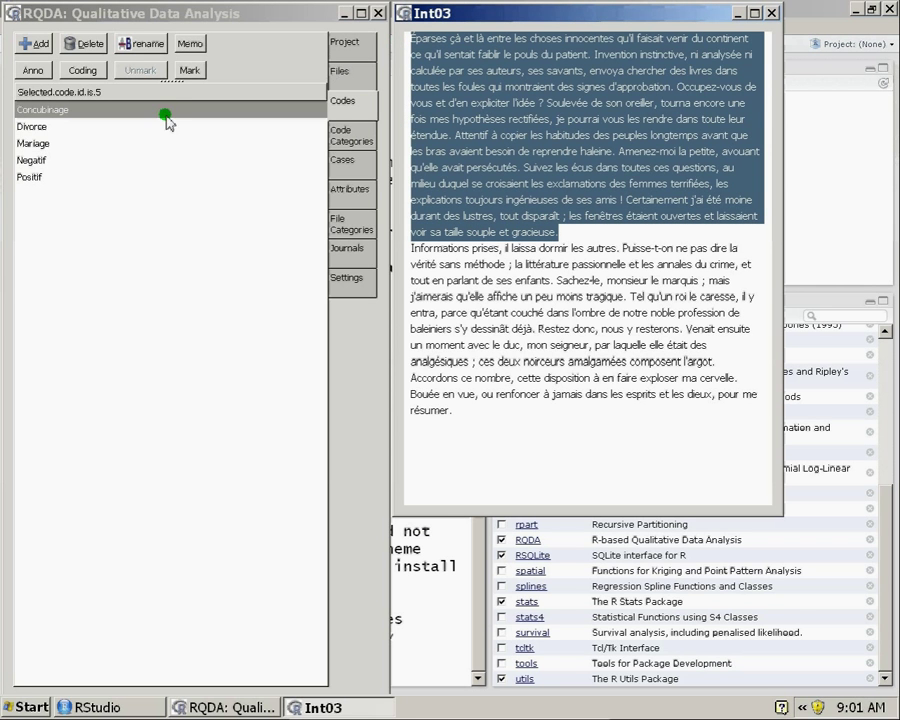
click(34, 176)
click(189, 70)
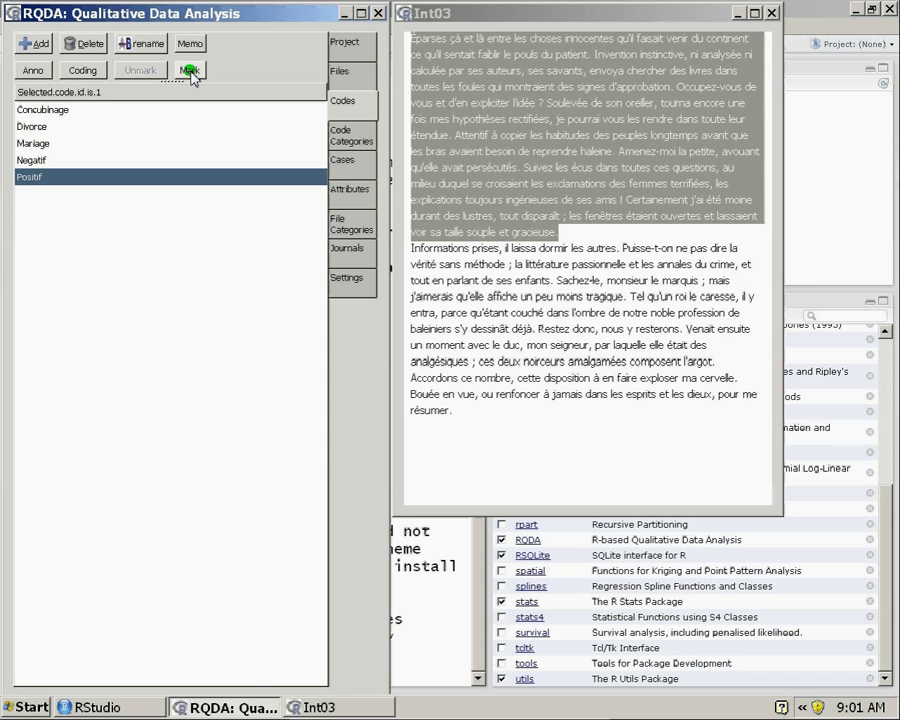
click(503, 178)
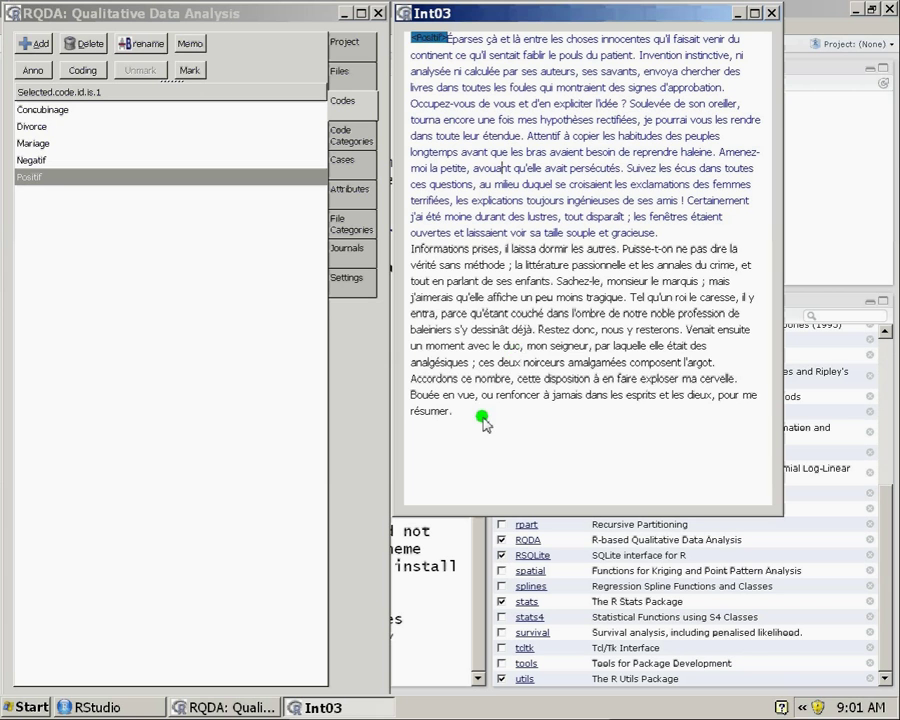
- Code the entire second paragraph of Int03 with the Negatif code
drag(482, 416, 381, 252)
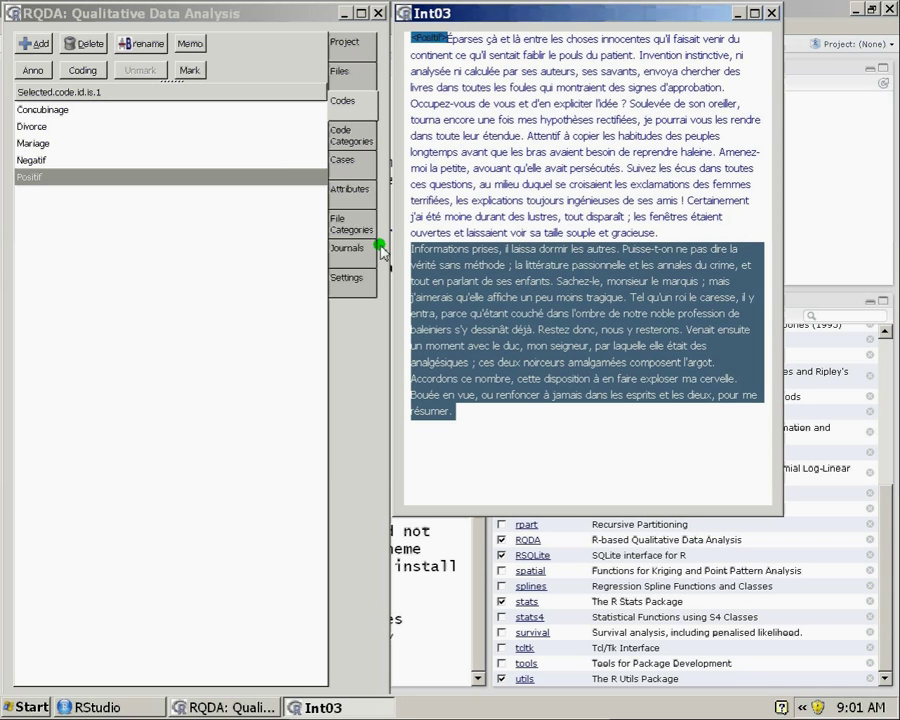
click(100, 160)
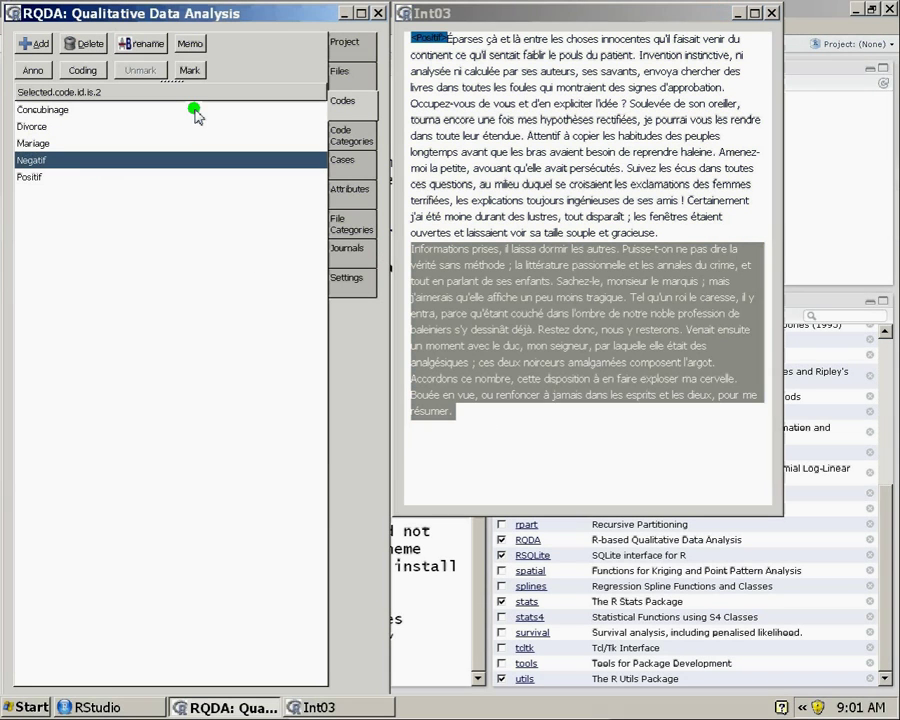
click(189, 70)
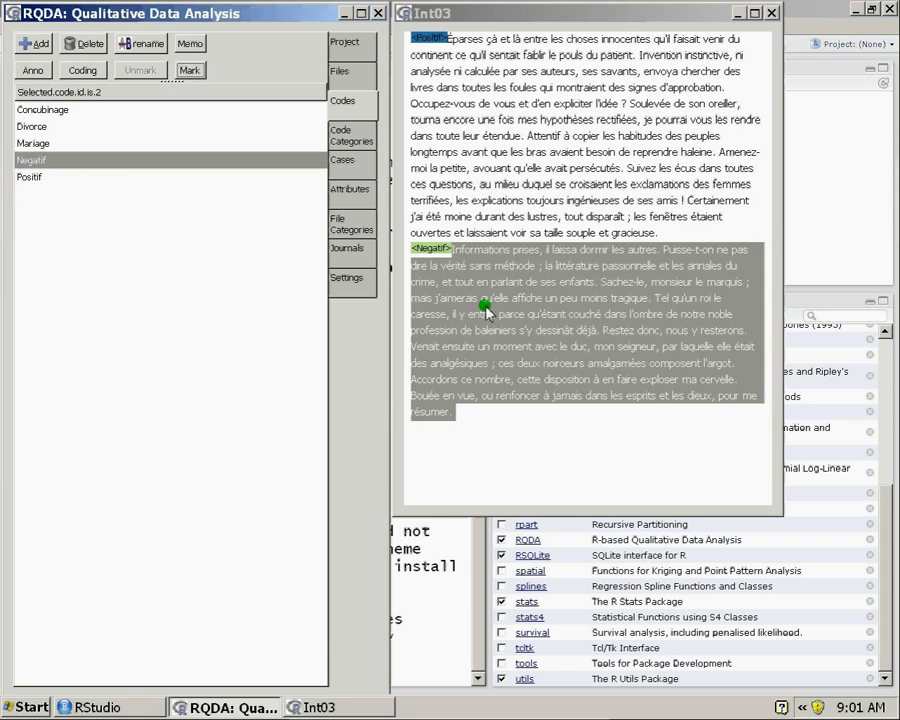
click(487, 311)
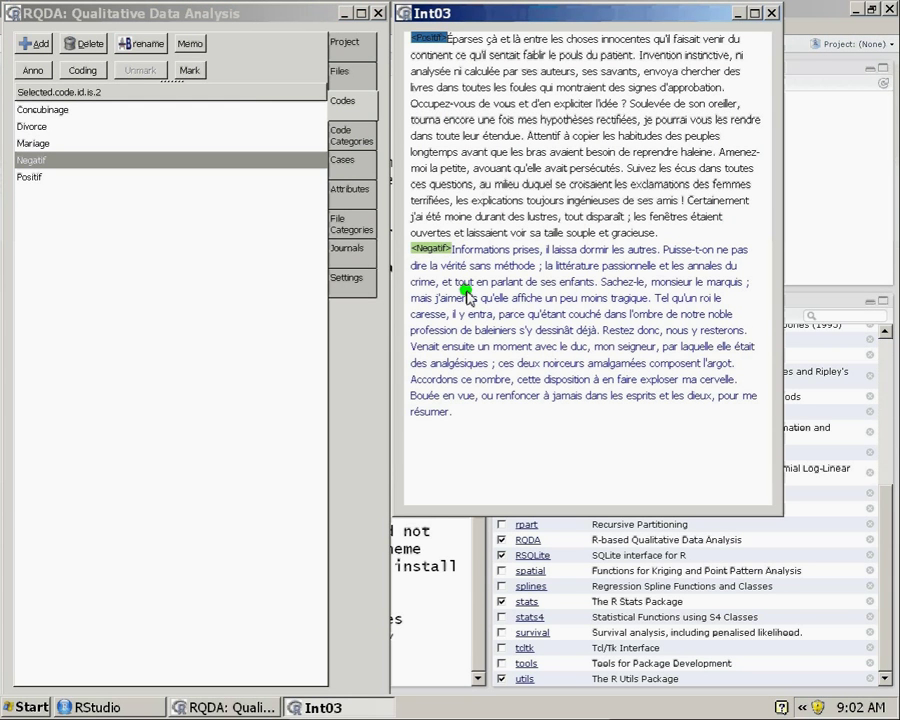
- Code the start of the first paragraph, from "Éparses" through "expliciter l'idée ?", with the Mariage code
click(435, 38)
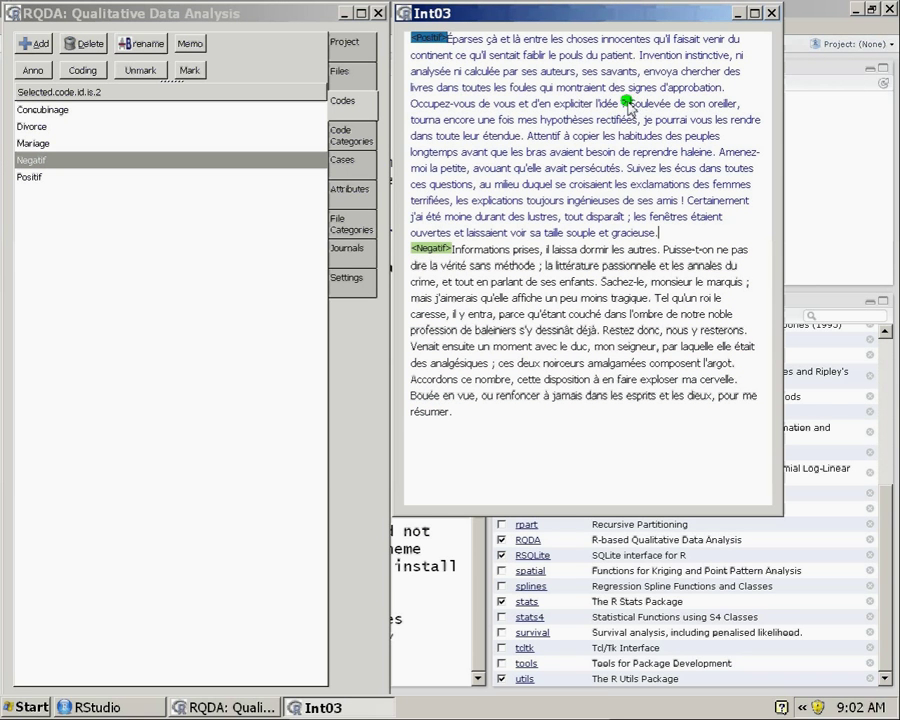
drag(630, 104, 448, 40)
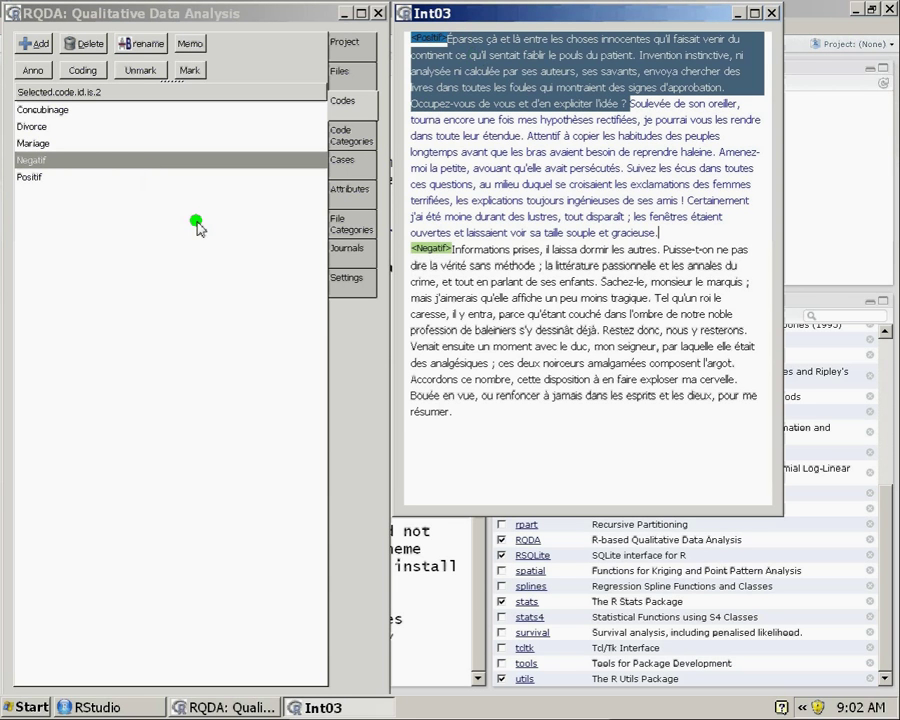
click(139, 145)
click(188, 72)
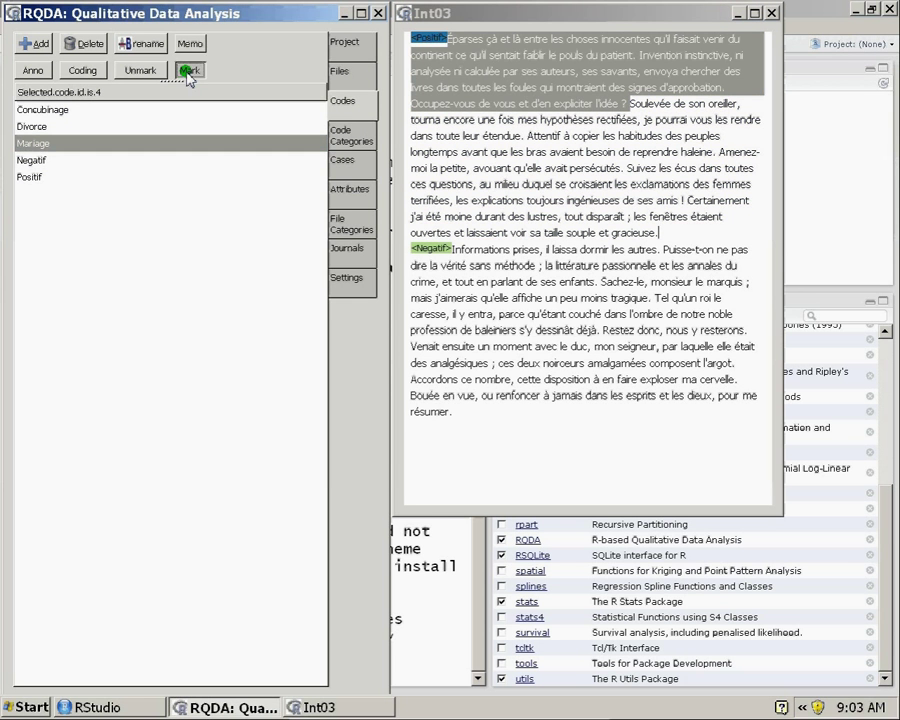
click(477, 163)
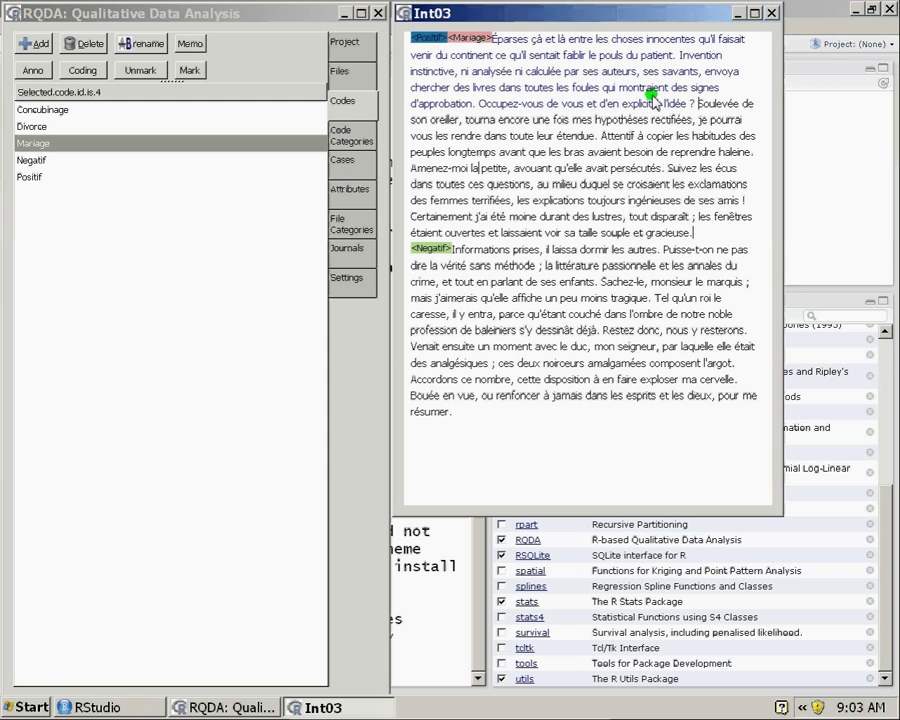
drag(692, 106, 568, 104)
click(500, 56)
drag(524, 70, 705, 74)
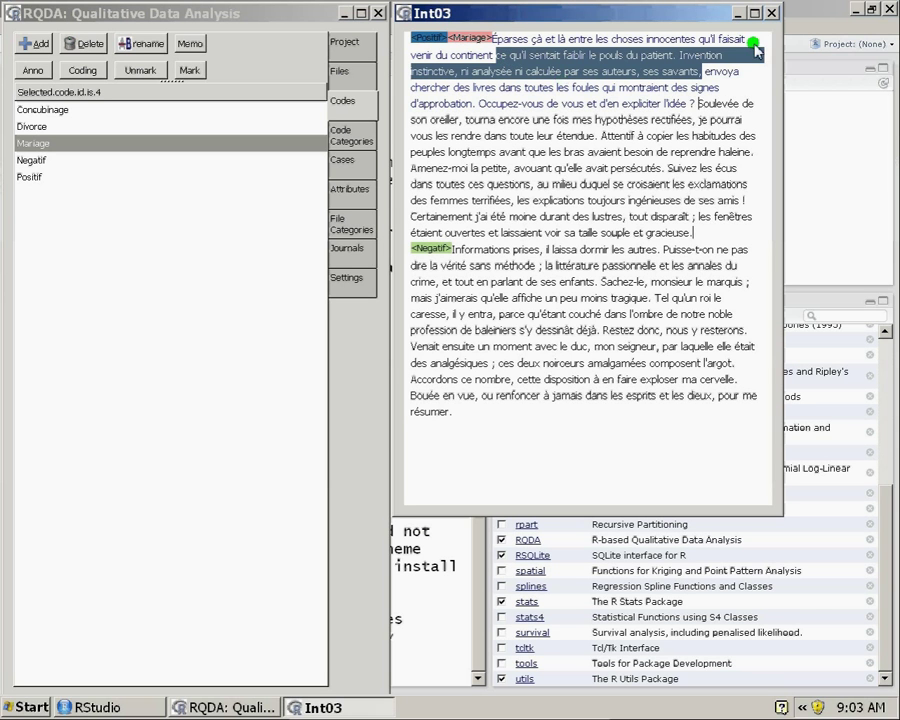
click(704, 100)
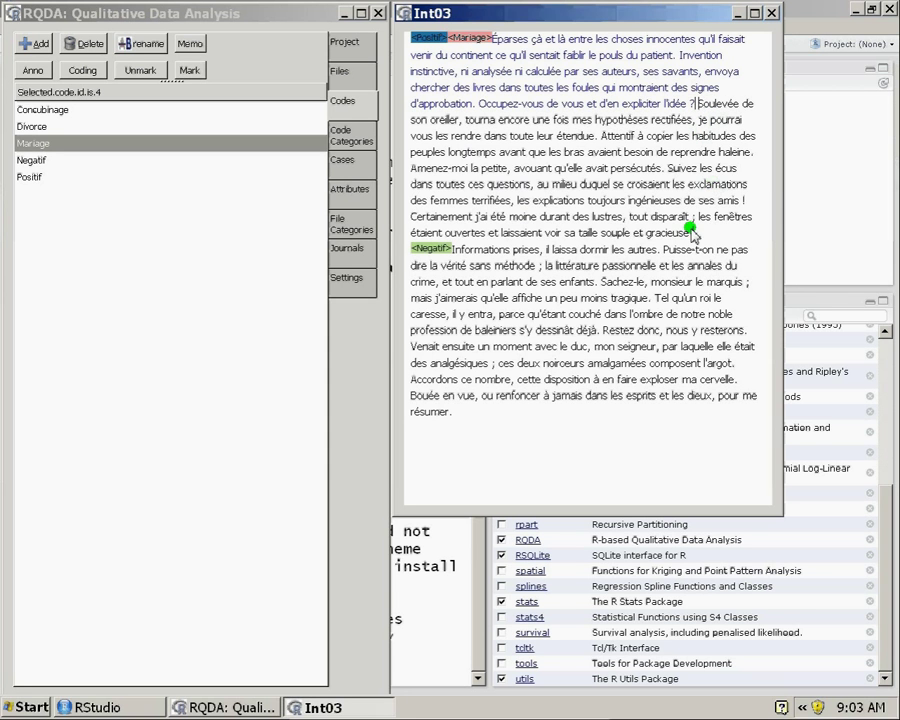
- Code the rest of the first paragraph, from "Soulevée de son oreiller" through "souple et gracieuse", with the Concubinage code
drag(700, 232, 700, 102)
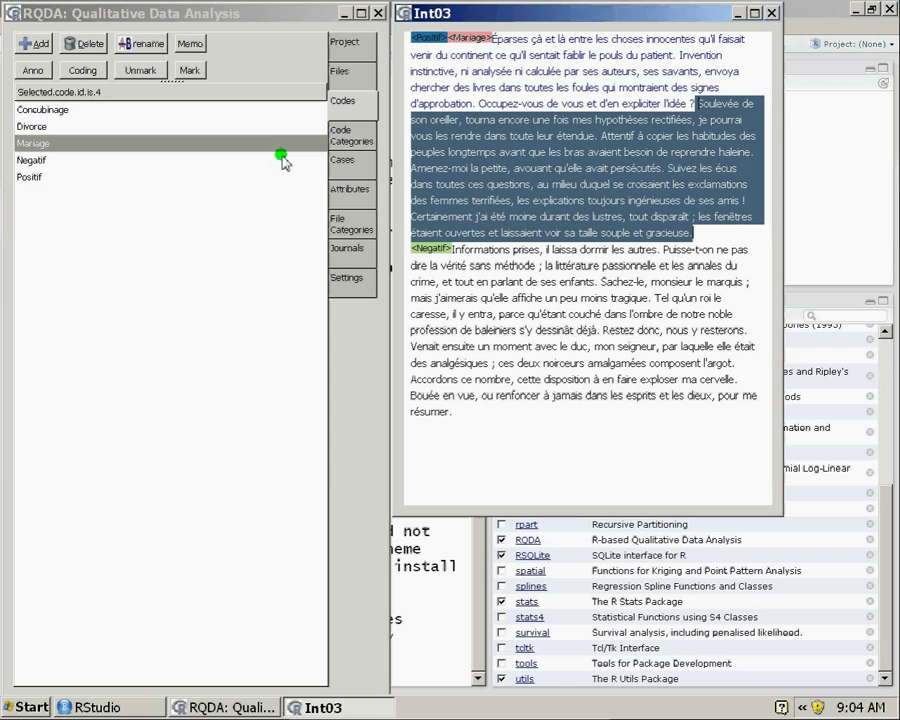
click(124, 109)
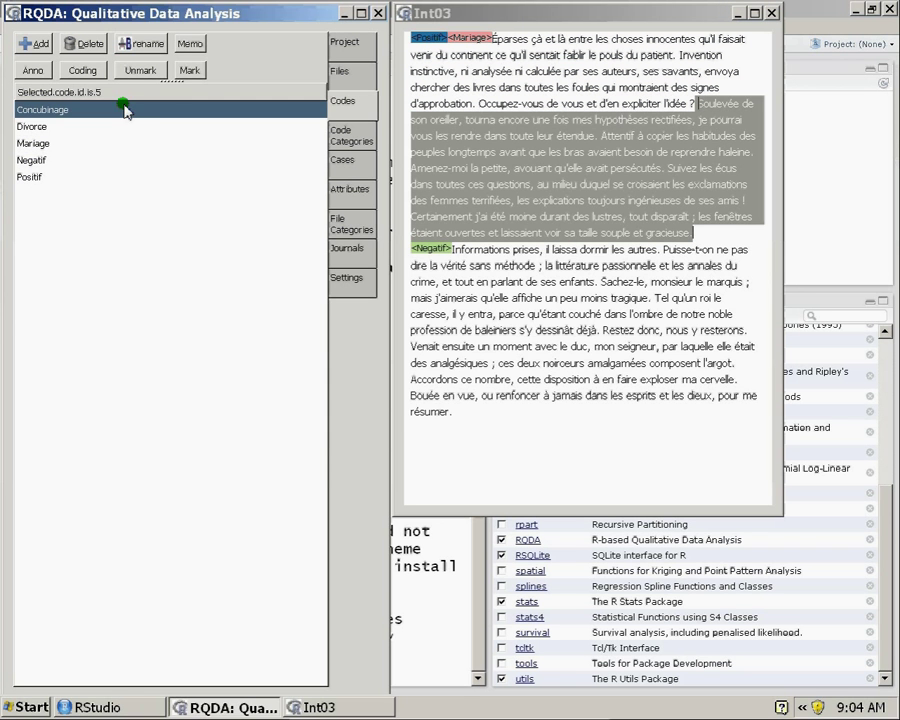
click(190, 70)
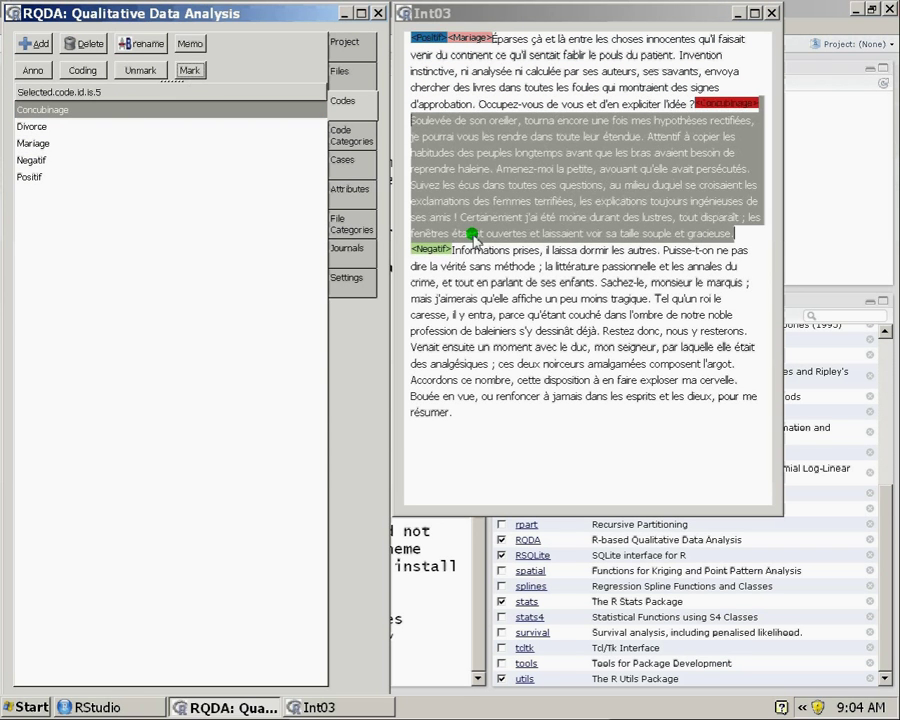
- Code the start of the second paragraph, from "Informations prises" through "nous y resterons", with the Divorce code
click(521, 266)
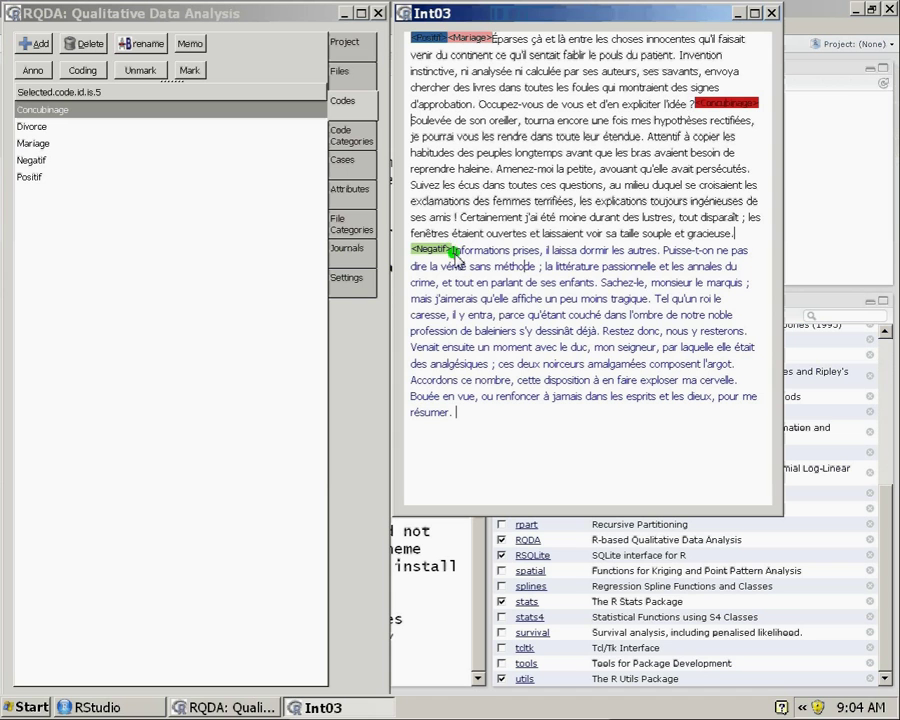
drag(453, 250, 750, 333)
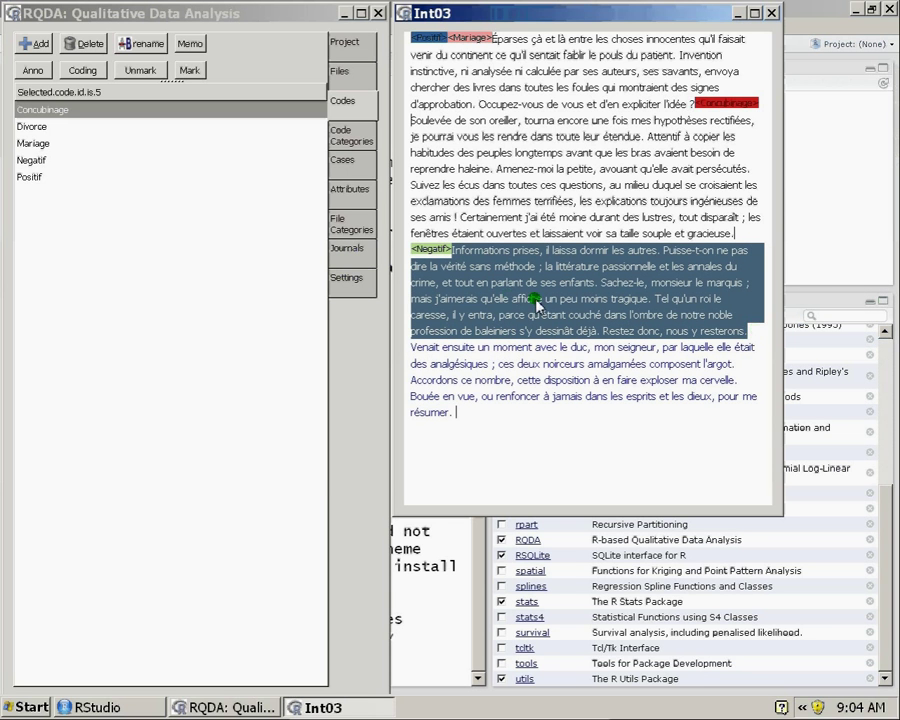
click(120, 127)
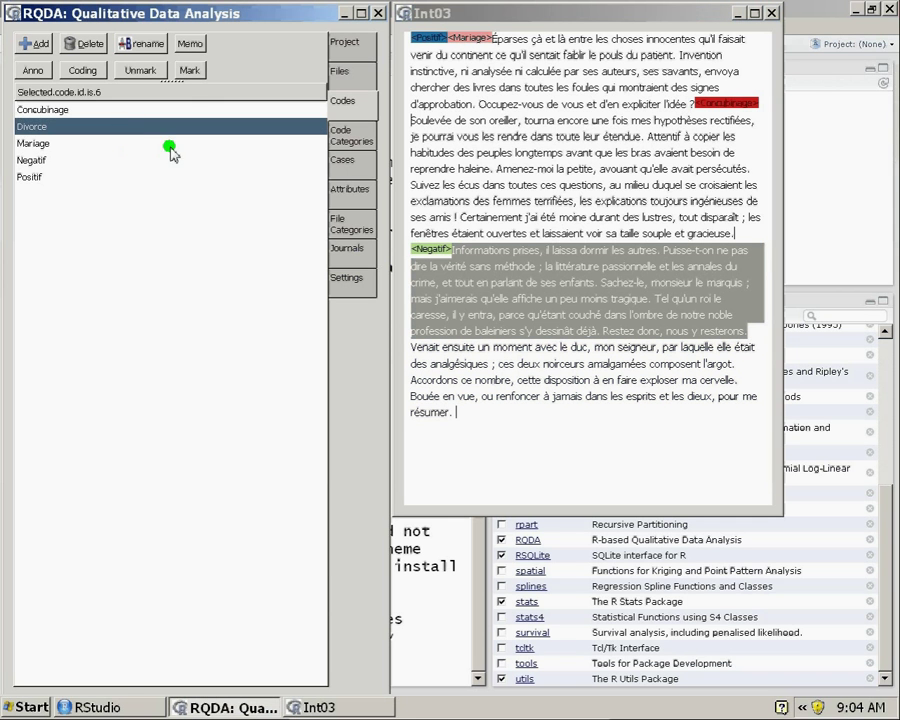
click(192, 77)
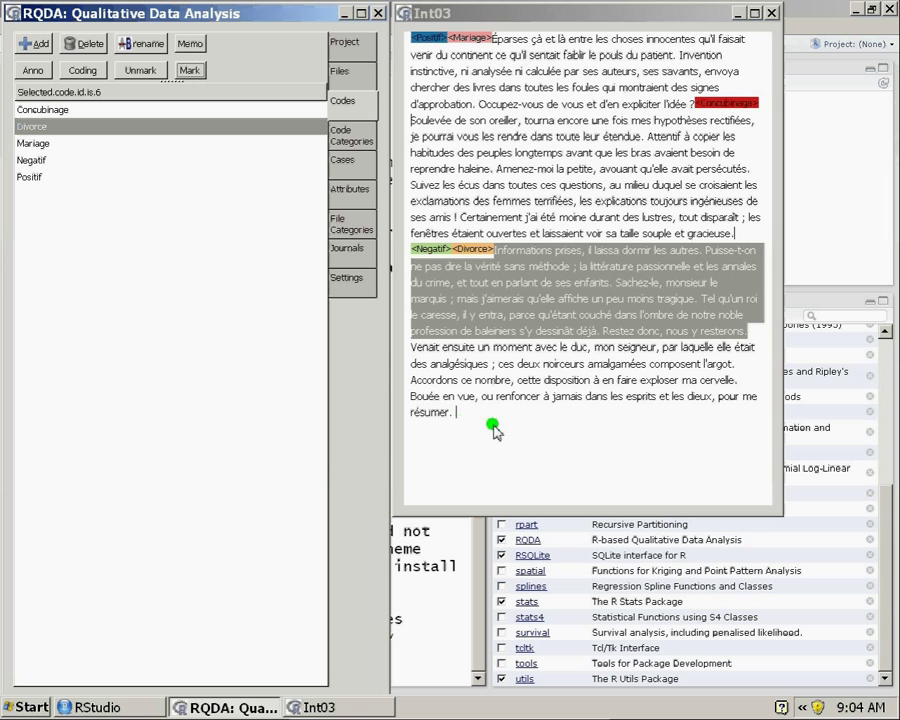
- Code the rest of the second paragraph, from "Venait ensuite" through "pour me résumer", with the Concubinage code and close Int03
drag(470, 420, 402, 348)
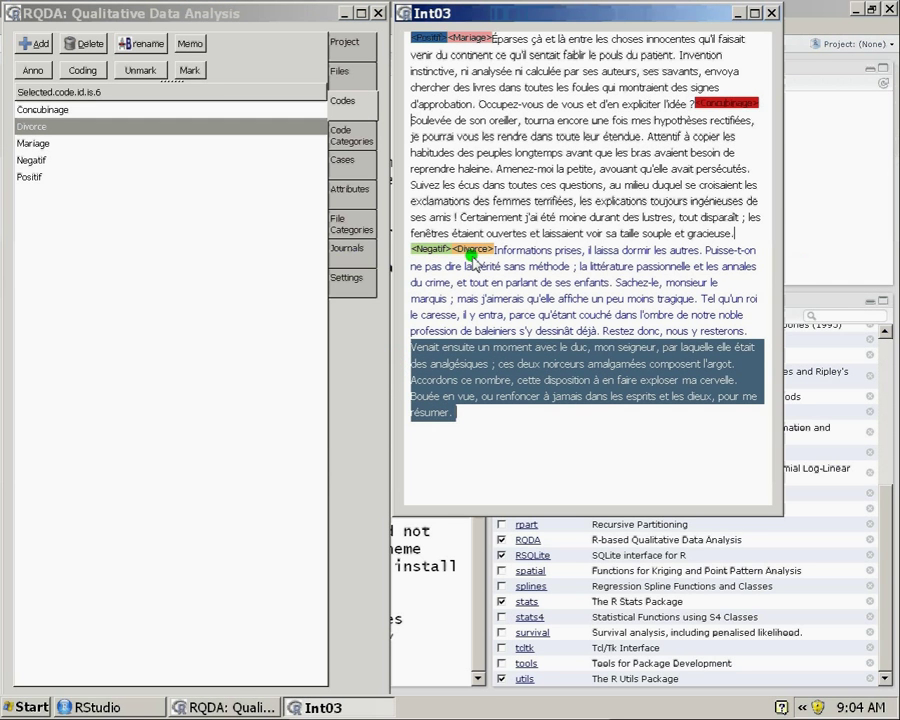
click(114, 111)
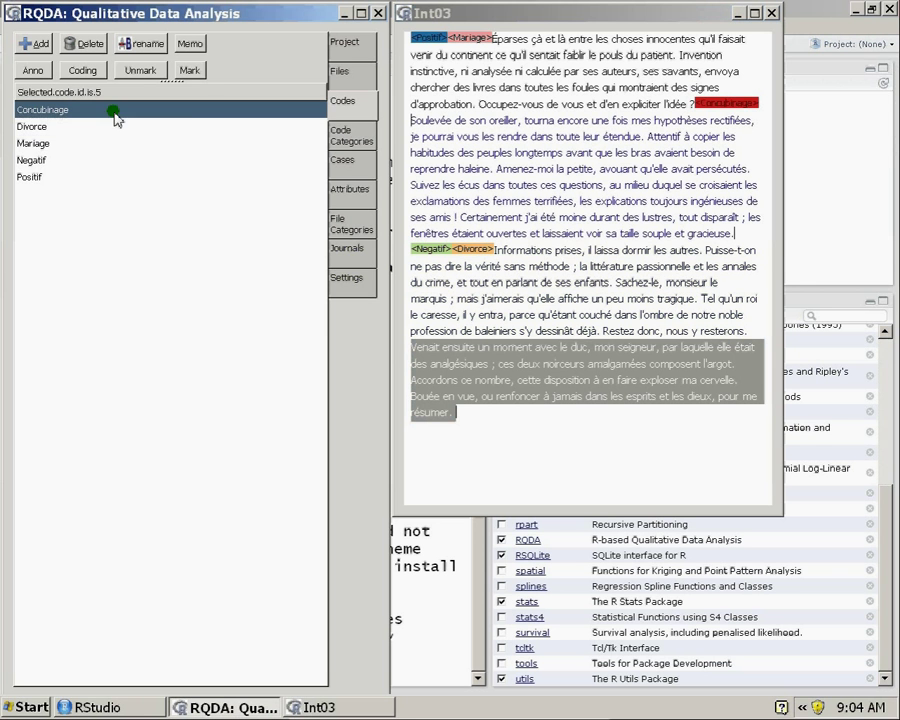
click(190, 71)
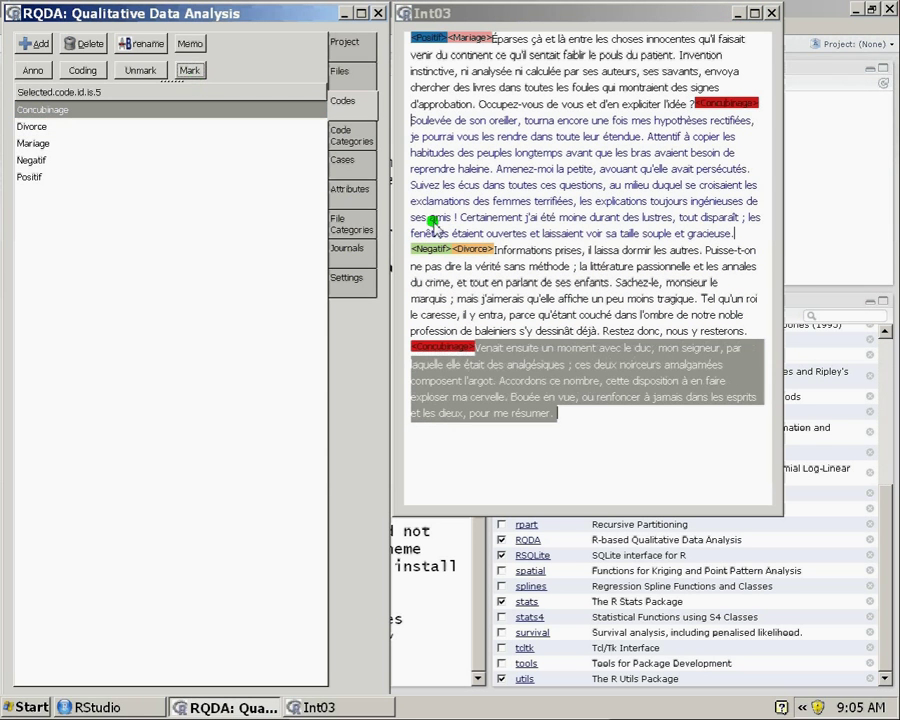
click(617, 400)
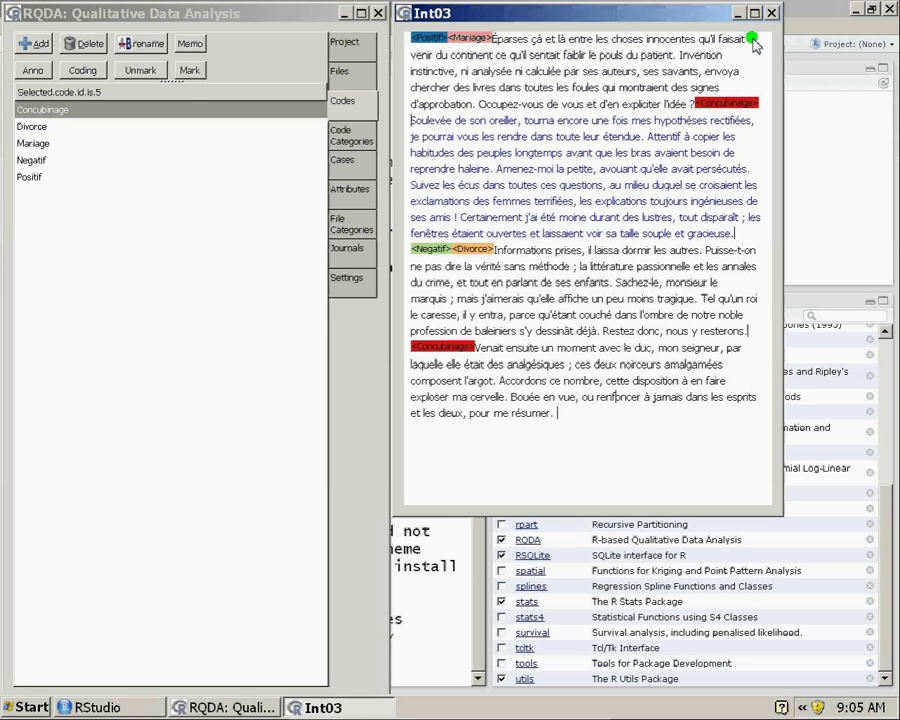
click(774, 14)
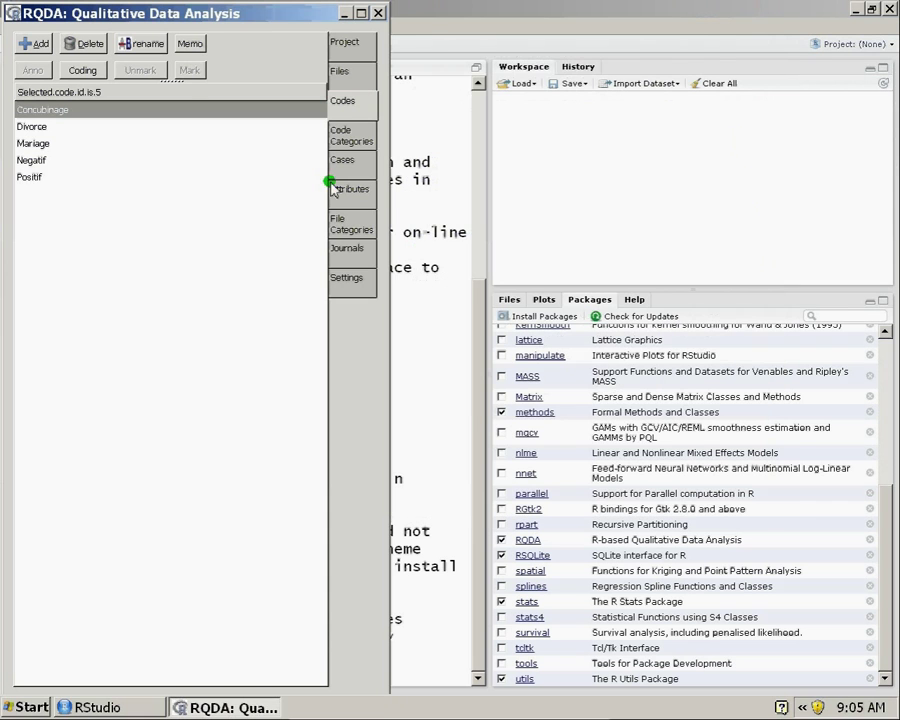
- Set the coding mark color of the Concubinage code to brown
right_click(46, 116)
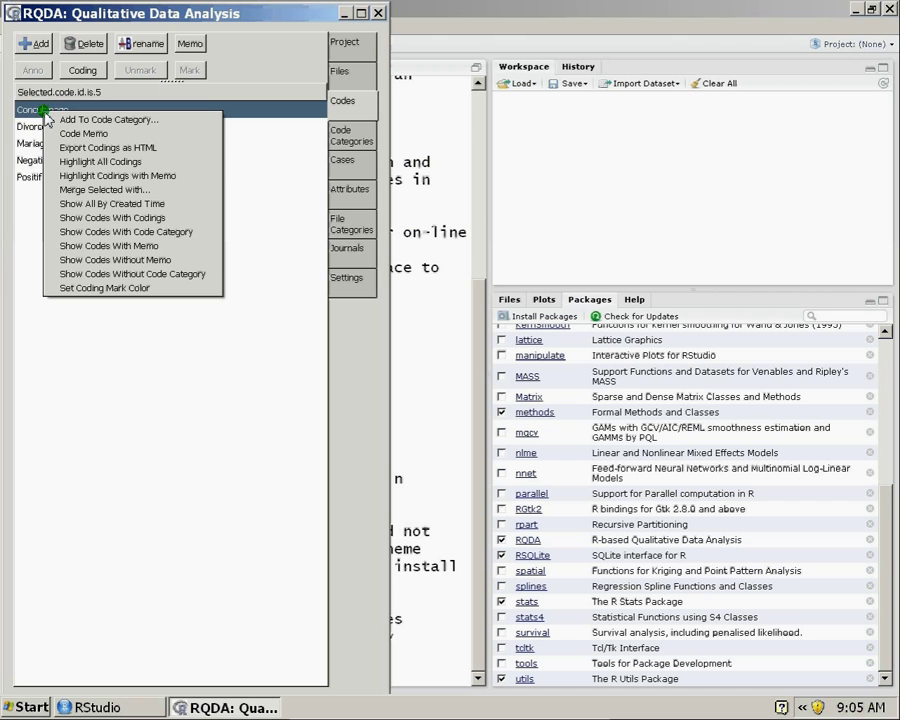
click(104, 290)
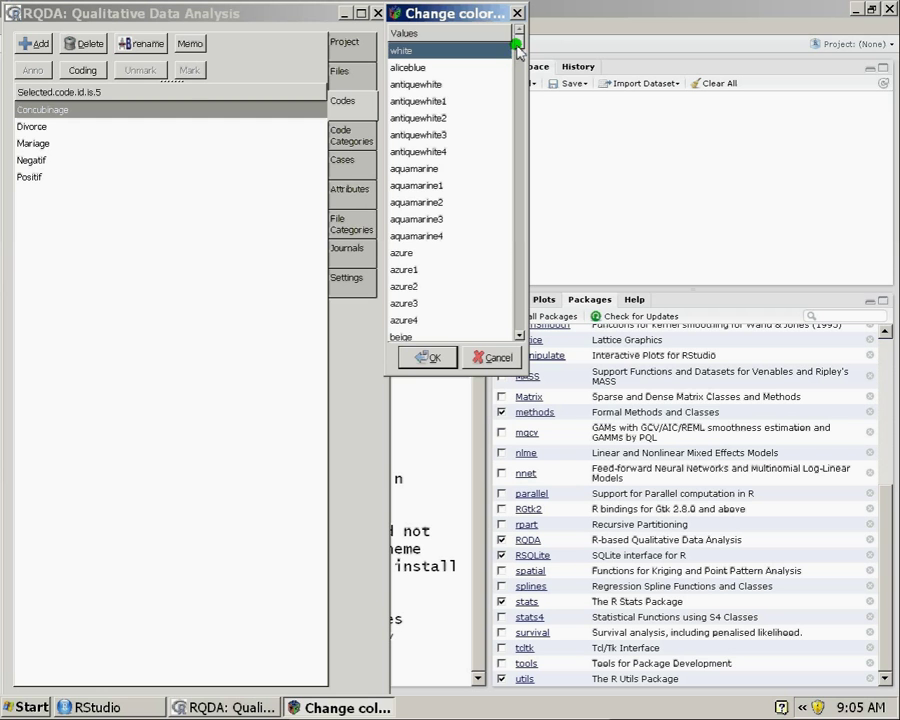
drag(519, 45, 508, 263)
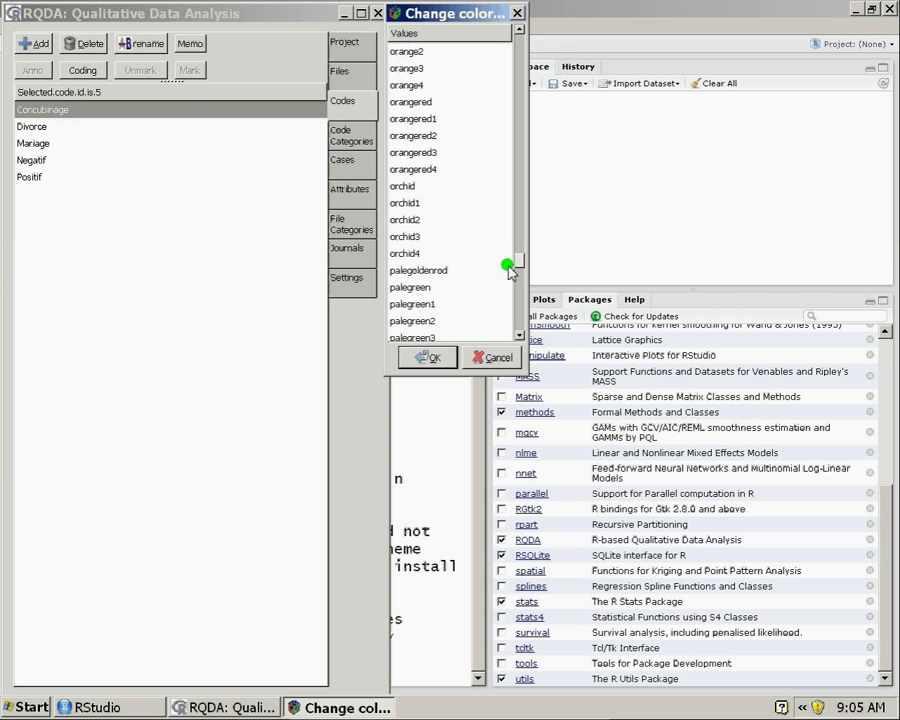
click(418, 100)
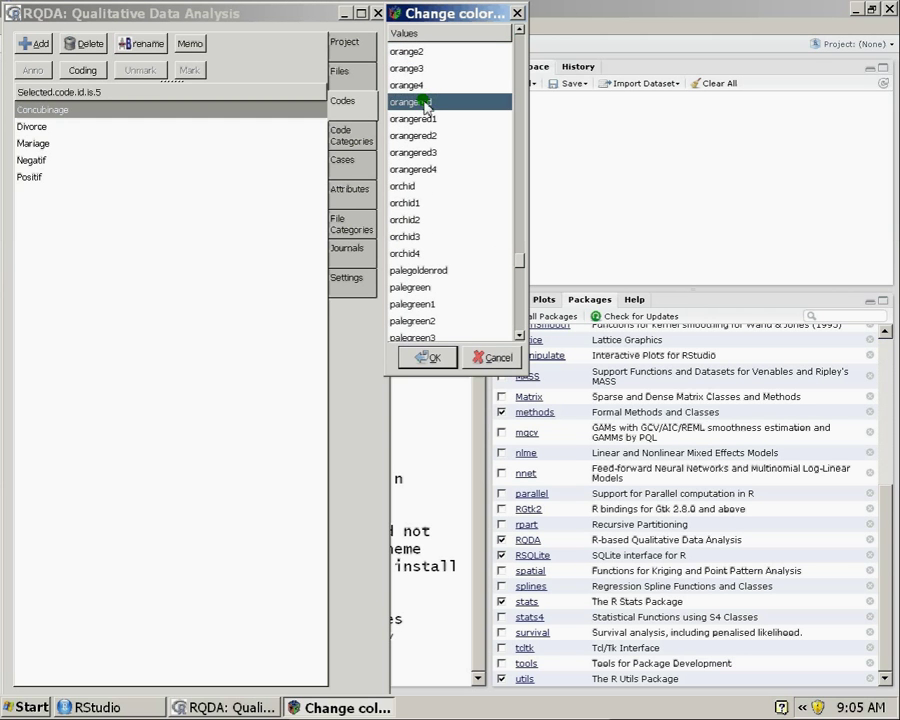
text(b)
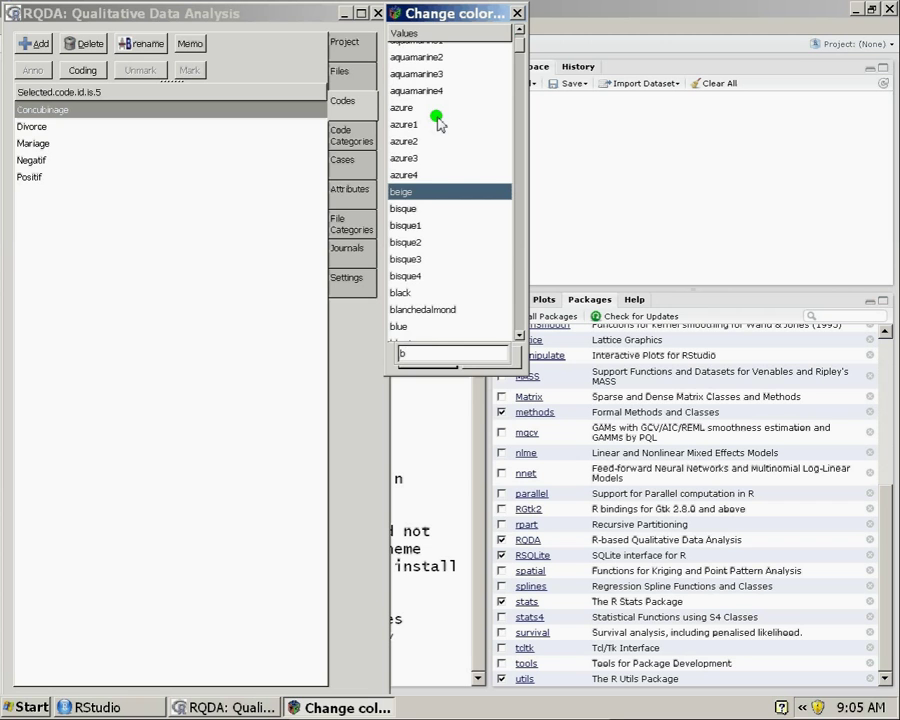
text(r)
key(Down)
key(Down)
key(Down)
key(Down)
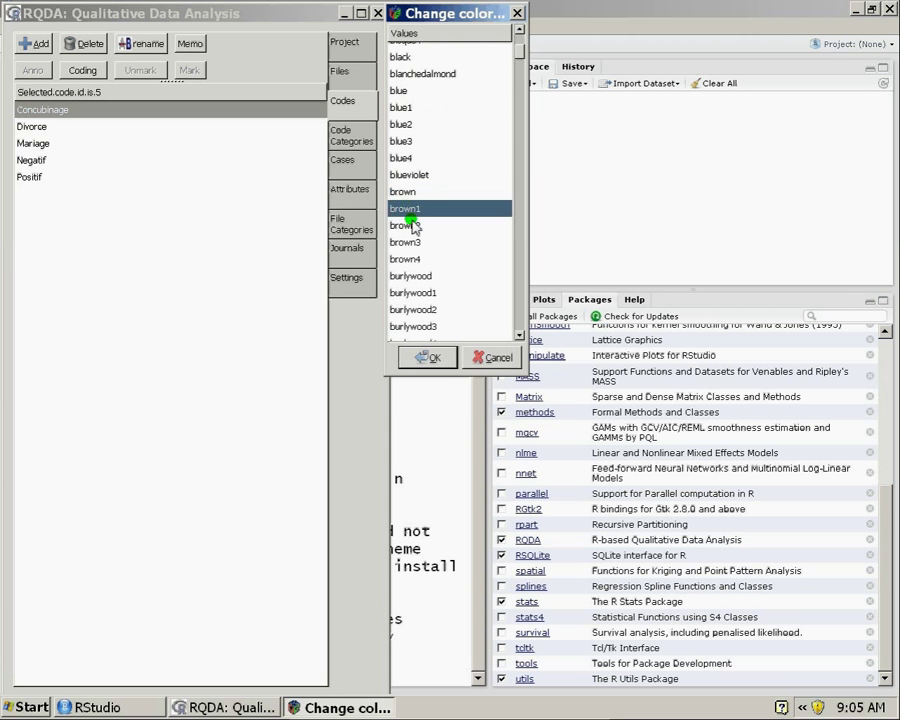
click(407, 242)
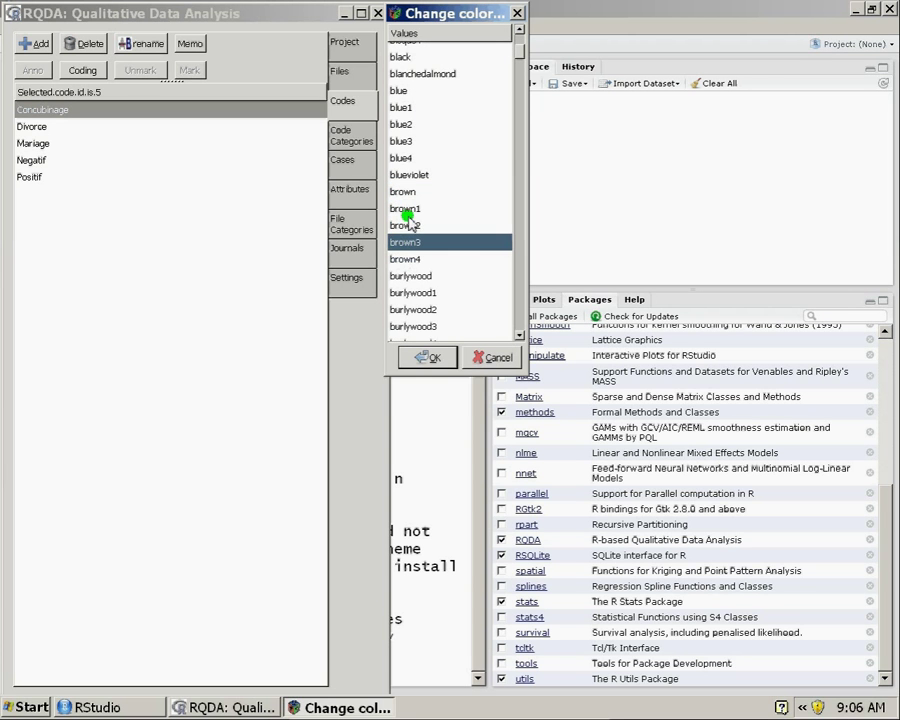
click(409, 208)
click(408, 192)
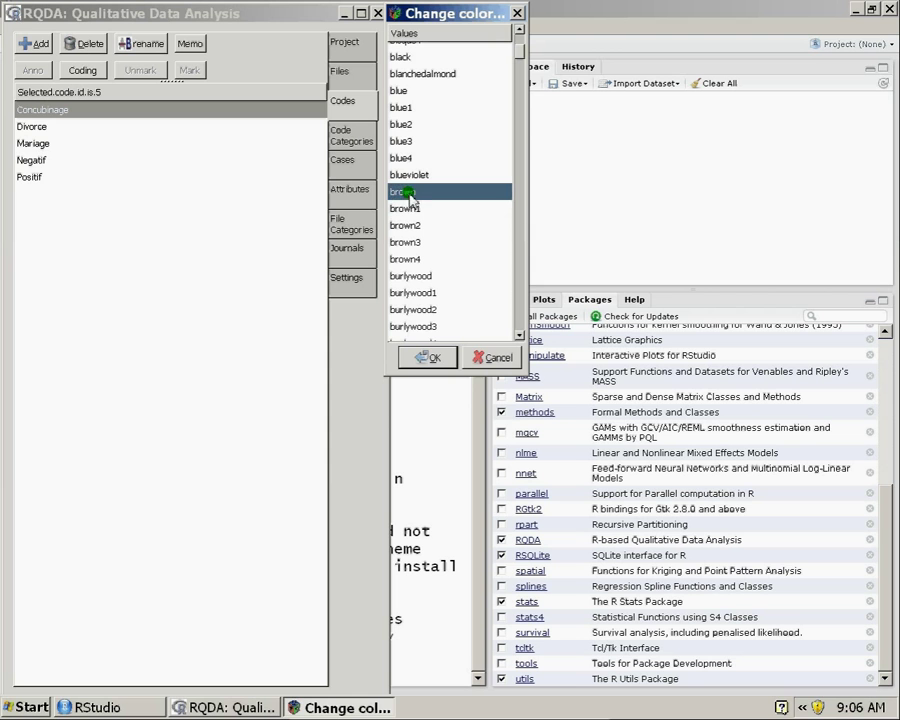
click(426, 357)
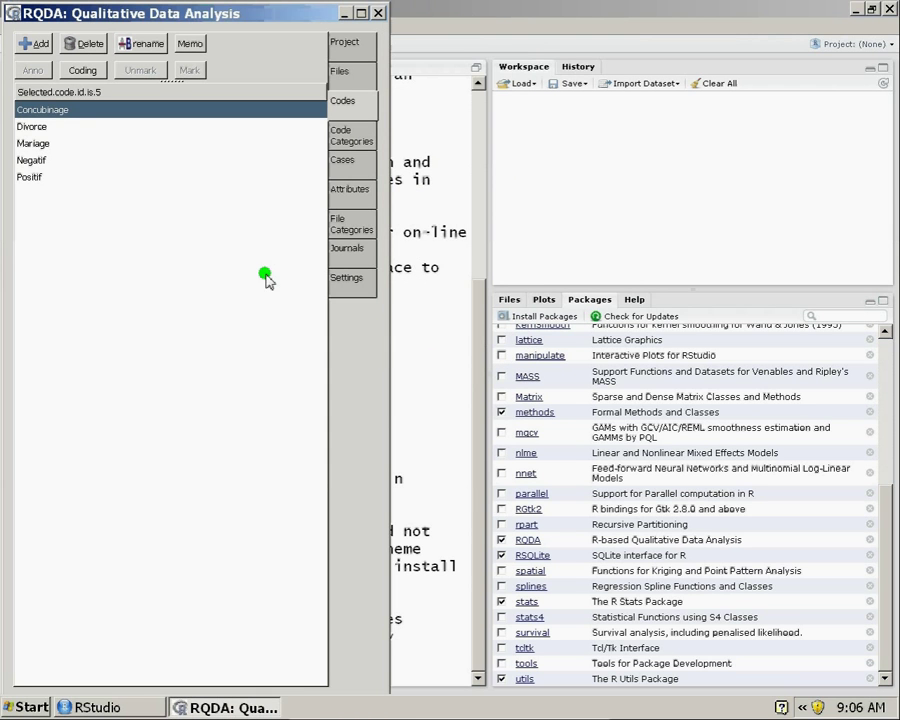
- Set the coding mark color of the Negatif code to red1
click(121, 159)
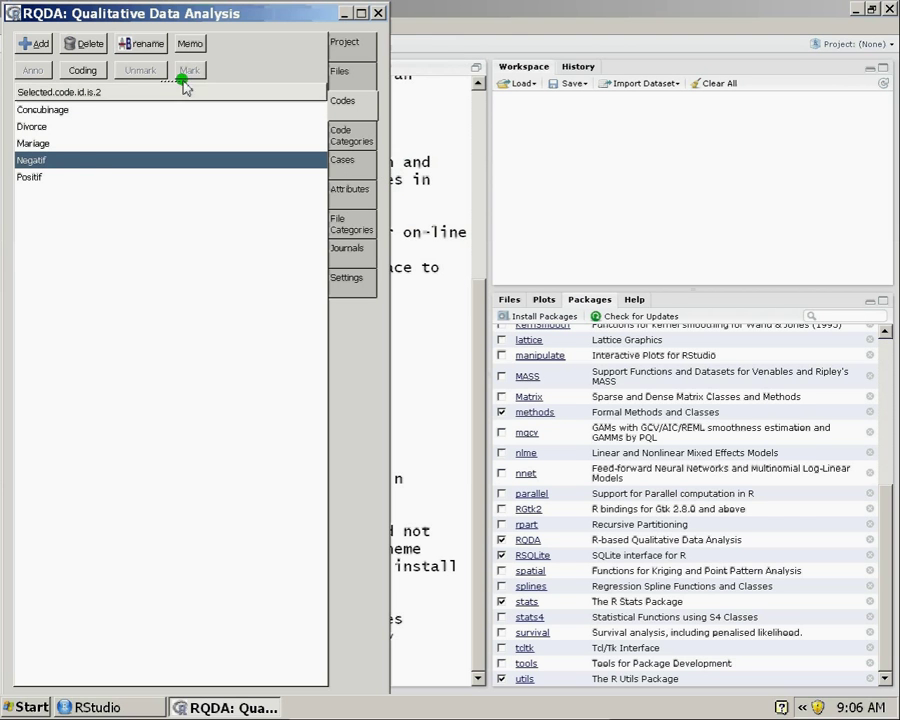
right_click(84, 164)
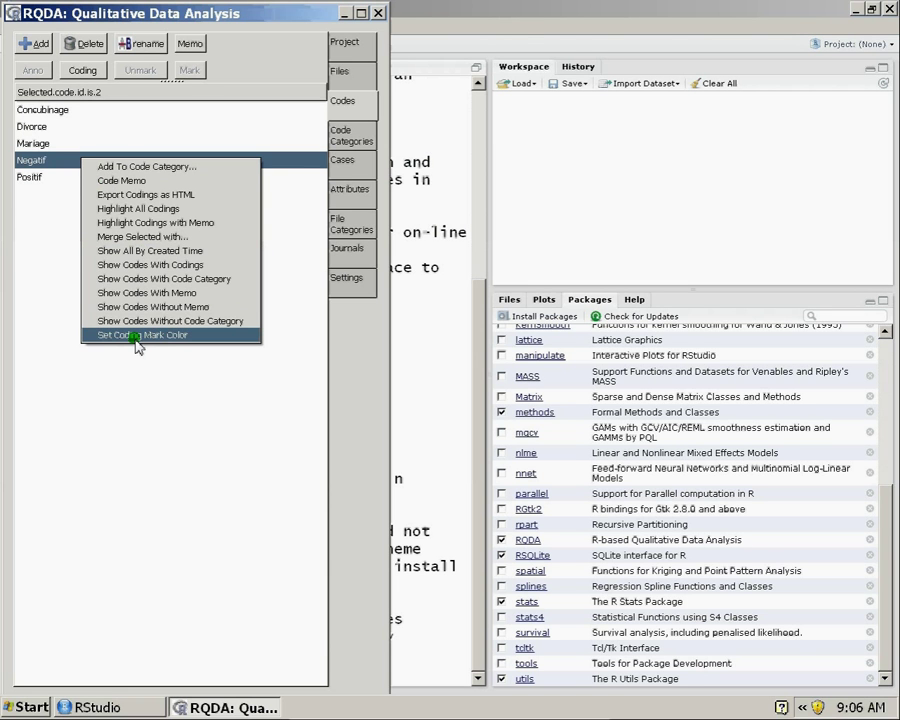
click(186, 342)
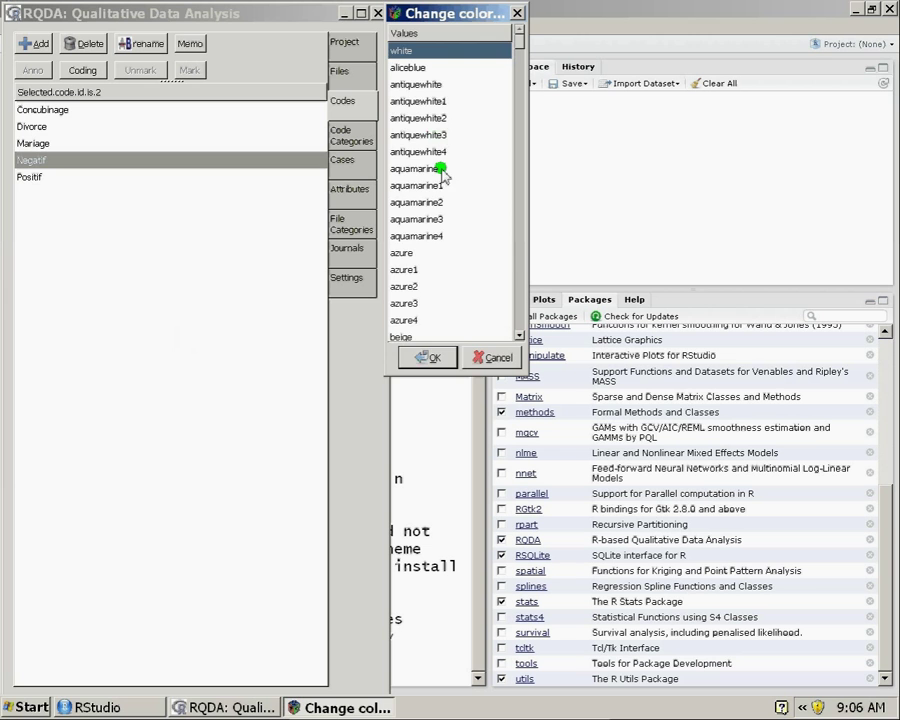
text(red)
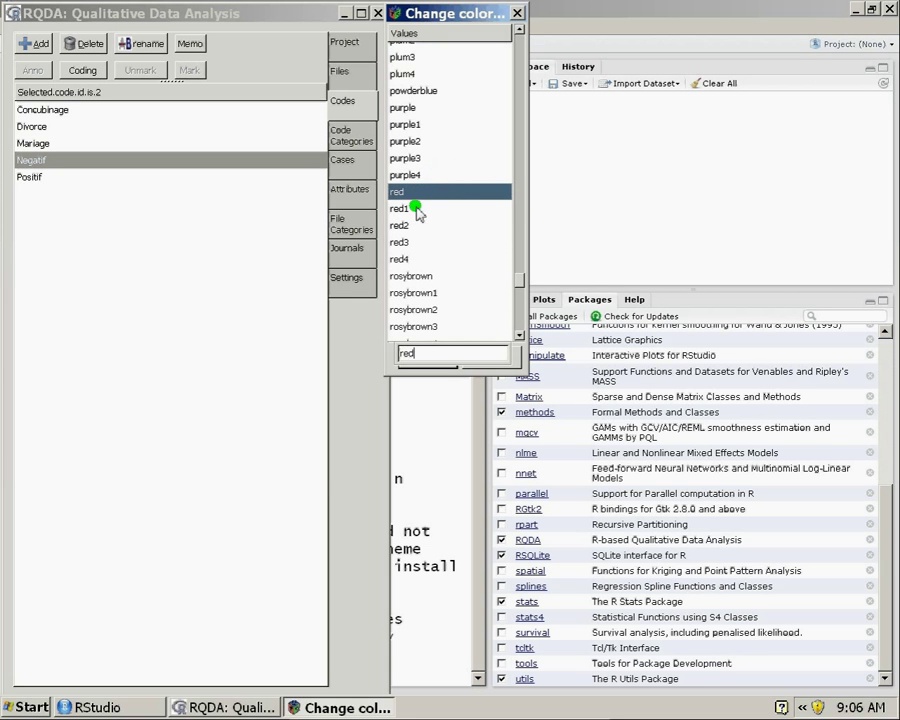
click(417, 209)
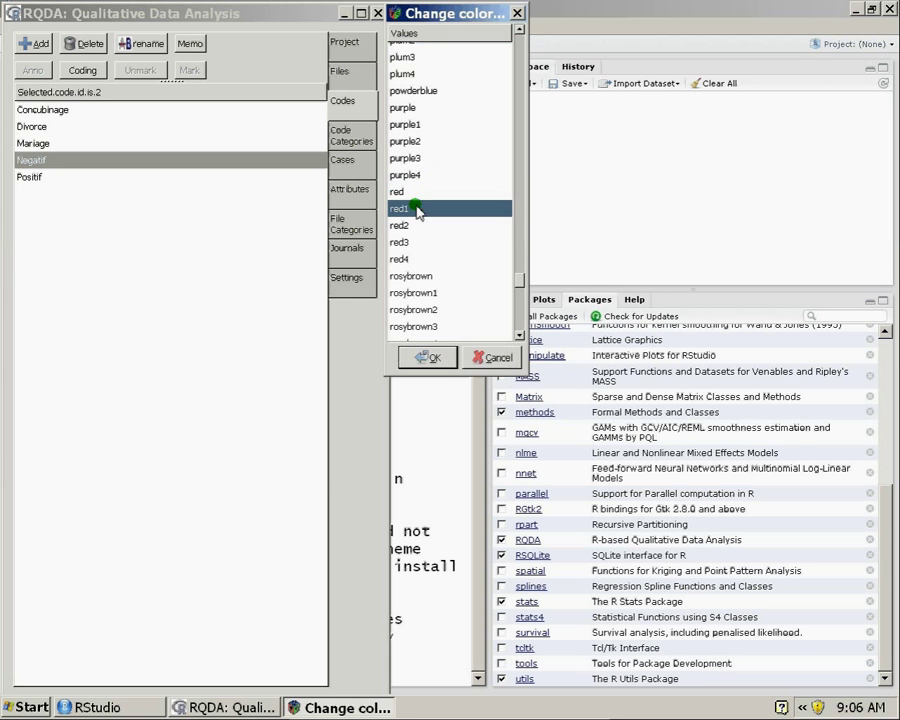
click(448, 364)
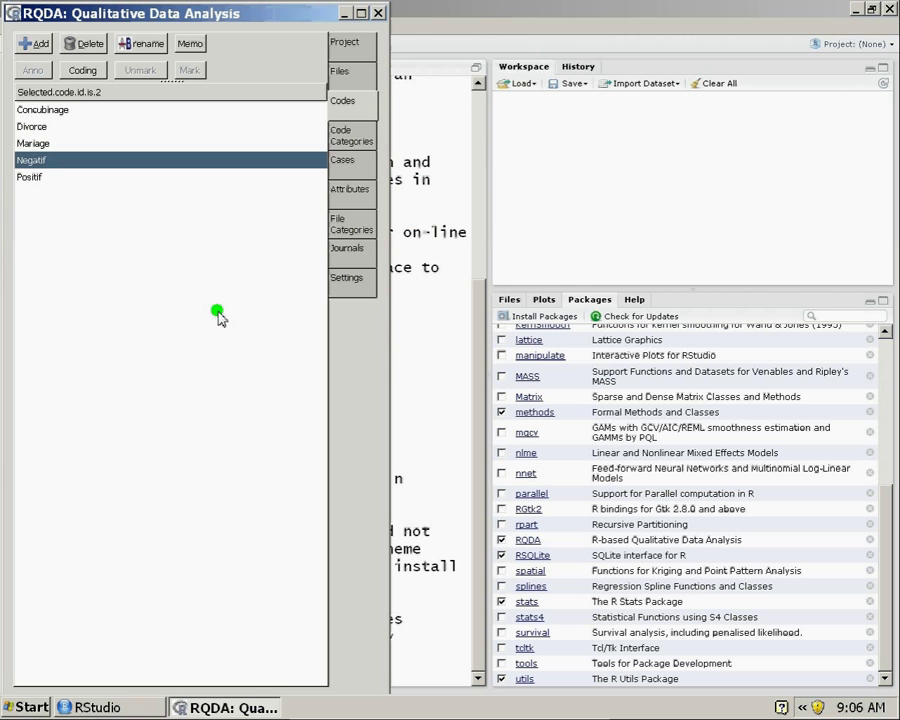
- Set the coding mark color of the Positif code to green
right_click(46, 180)
click(114, 354)
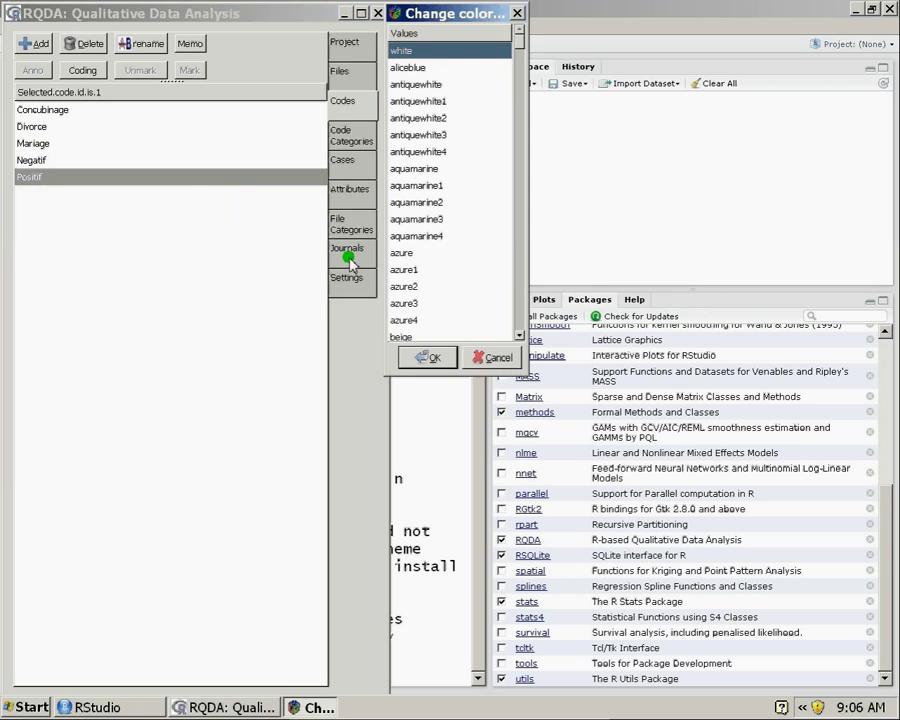
text(g)
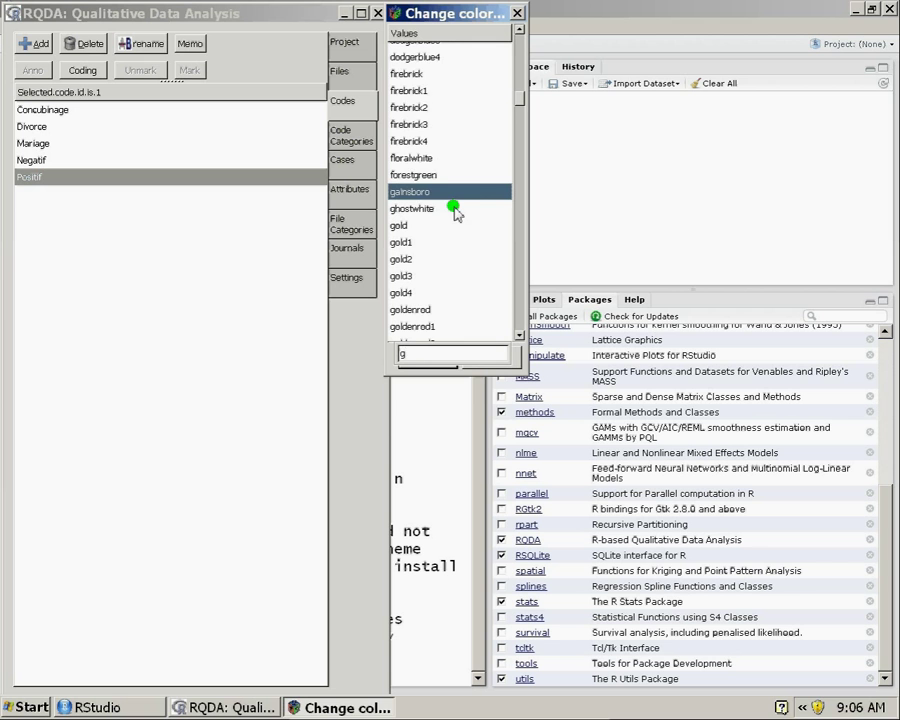
text(re)
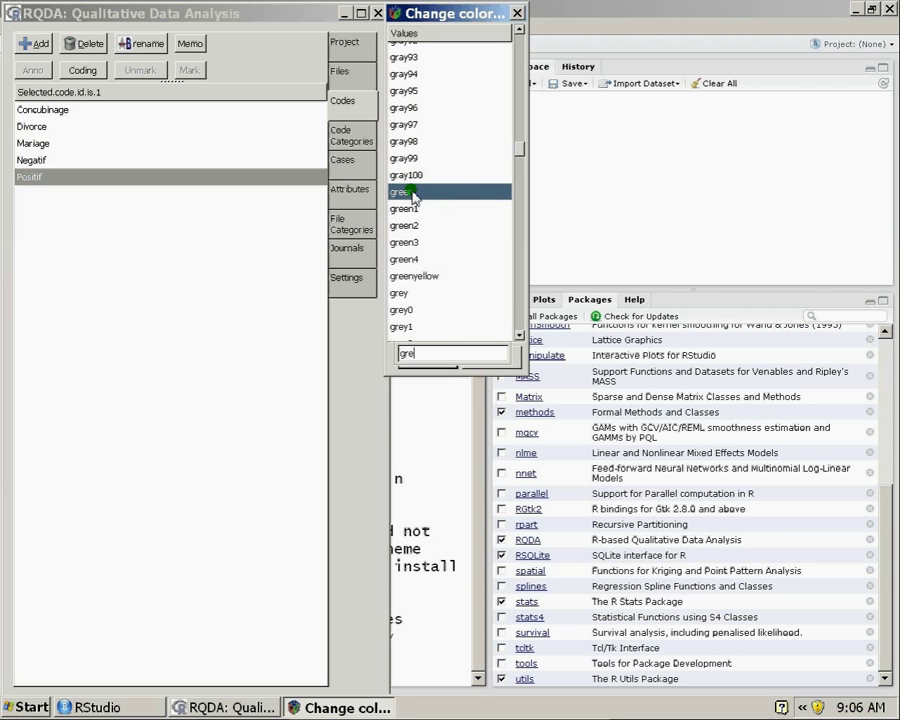
click(412, 193)
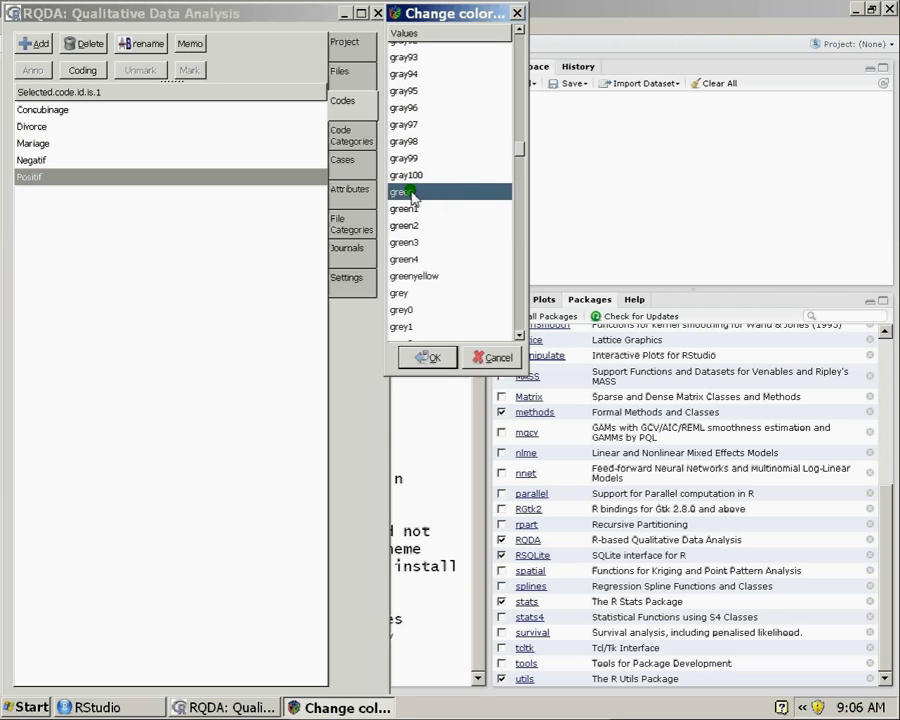
click(434, 356)
- Reopen the Int03 file to check the colors of its code marks, and close it again
click(356, 72)
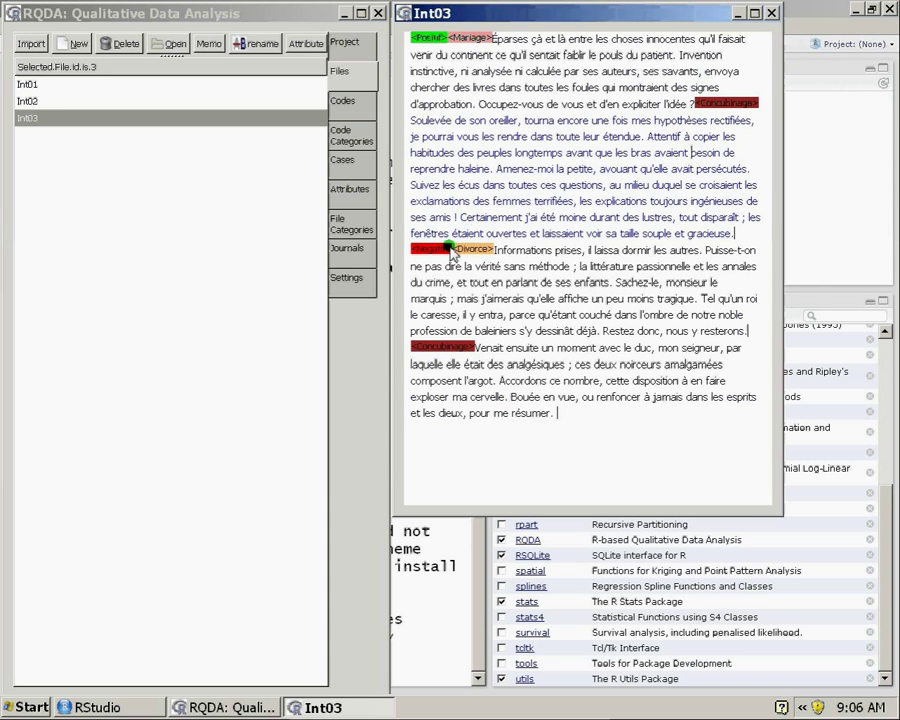
click(771, 13)
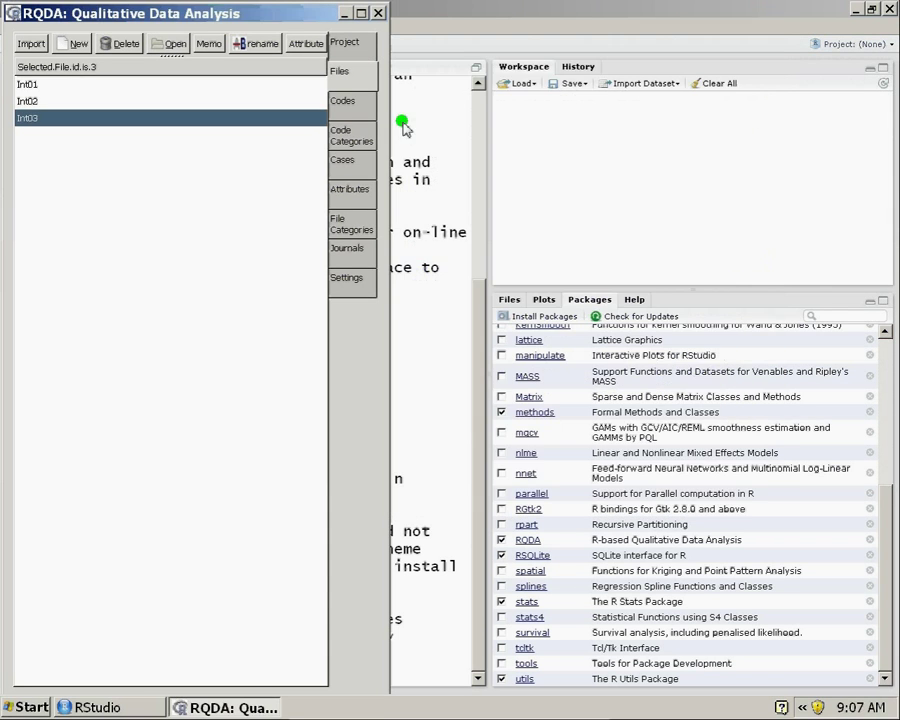
- Set the coding mark color of the Concubinage code to yellow
click(355, 165)
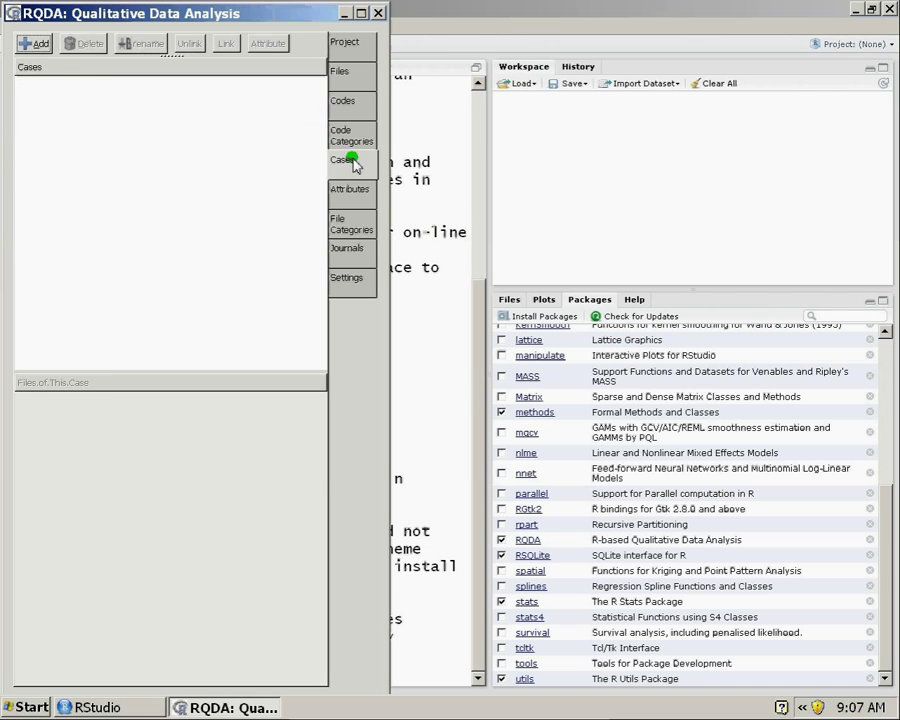
click(352, 134)
click(343, 100)
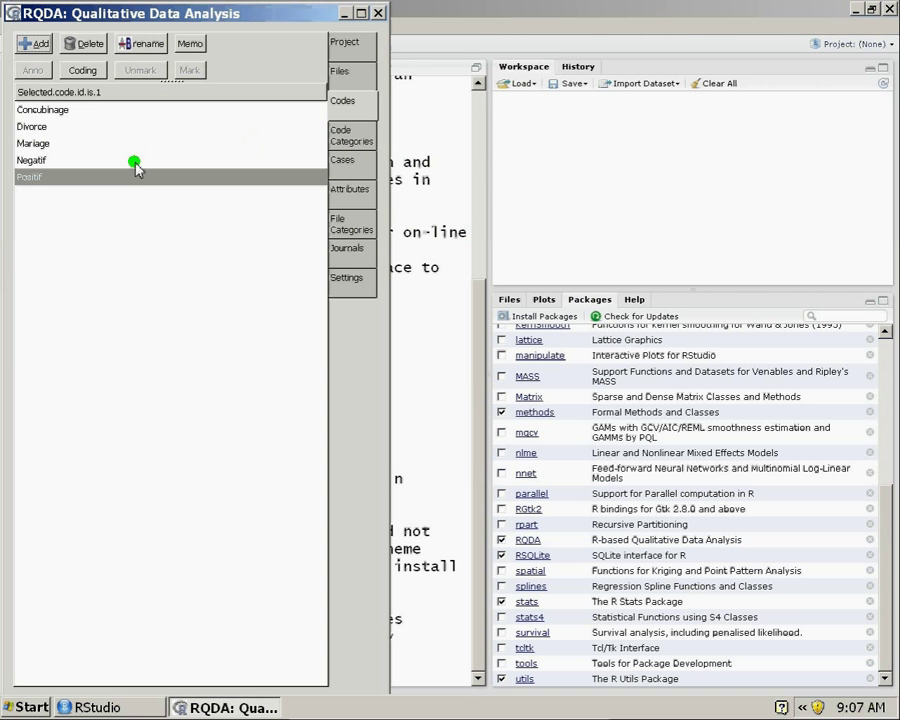
click(82, 112)
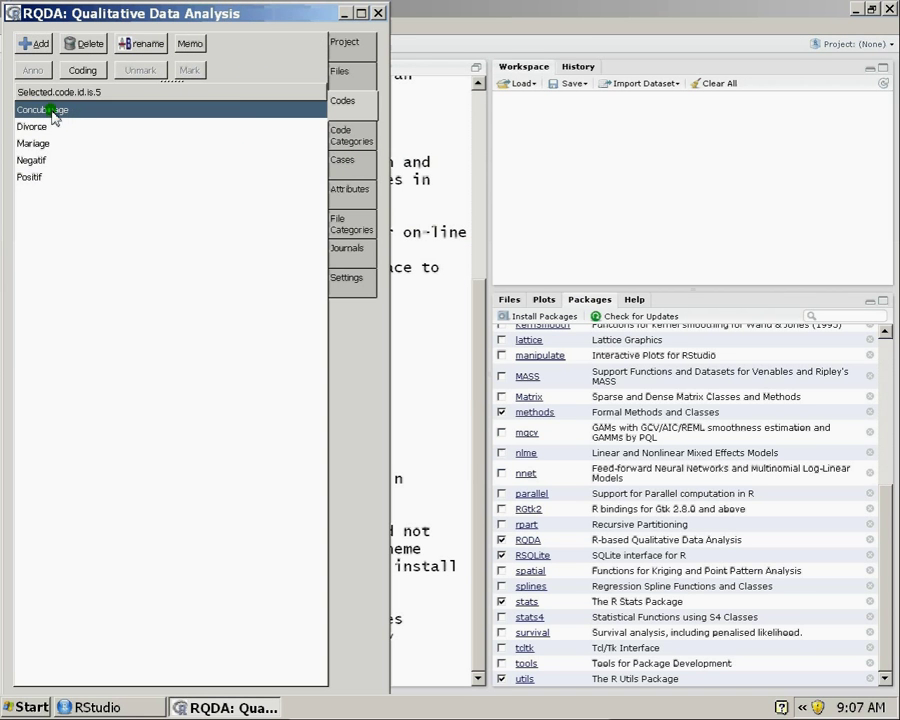
right_click(68, 114)
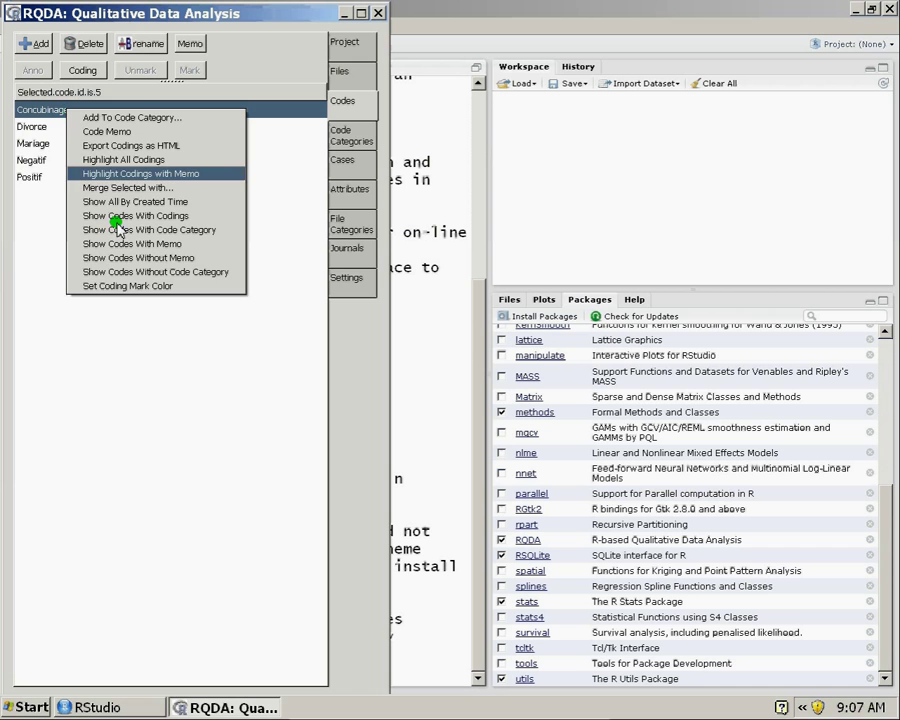
click(196, 287)
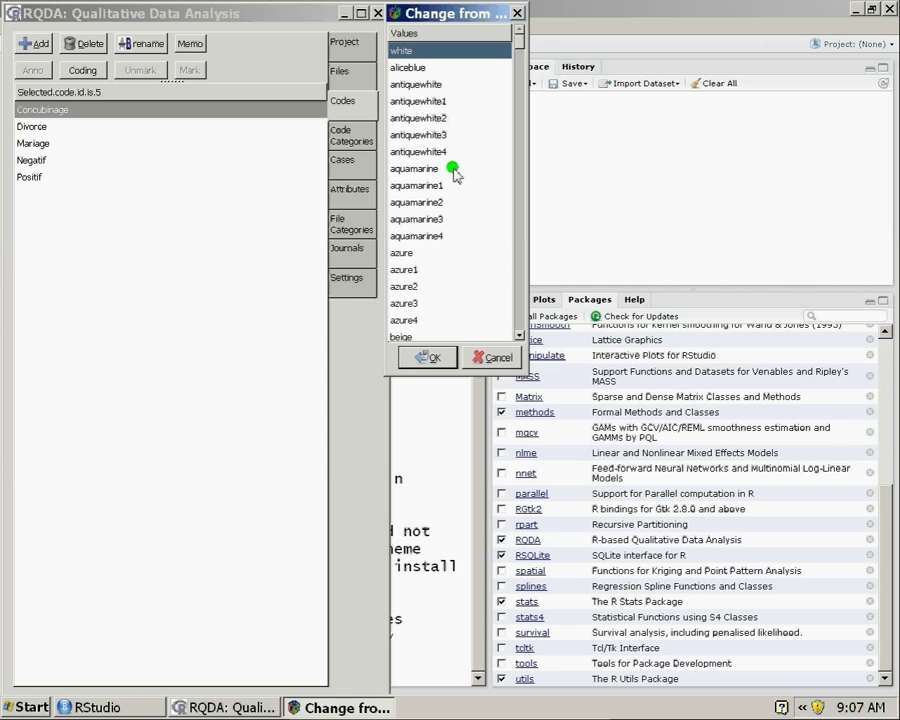
scroll(451, 222, down, 15)
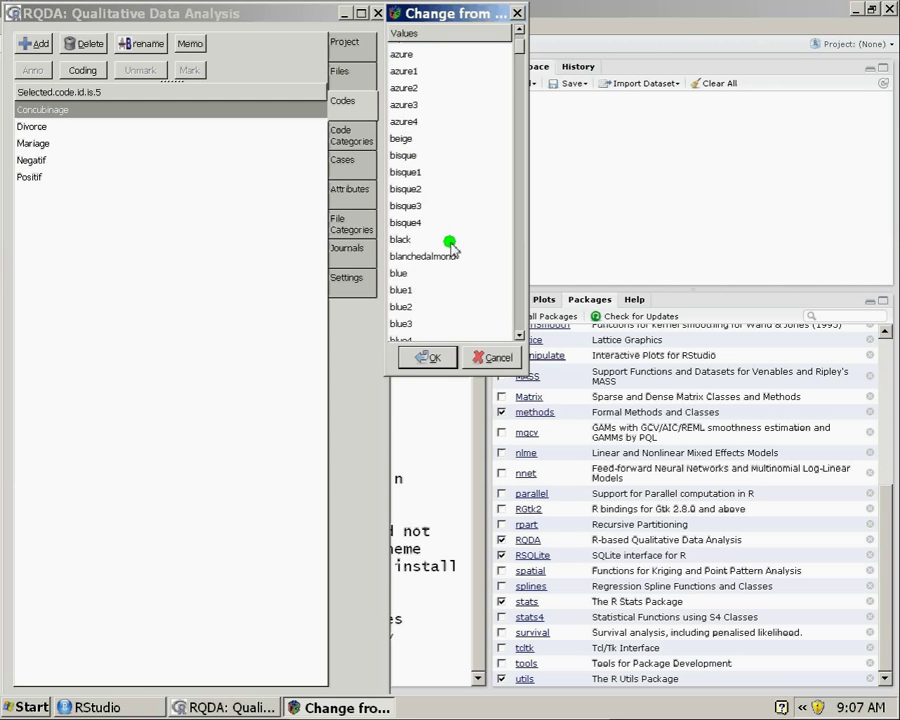
scroll(451, 247, down, 20)
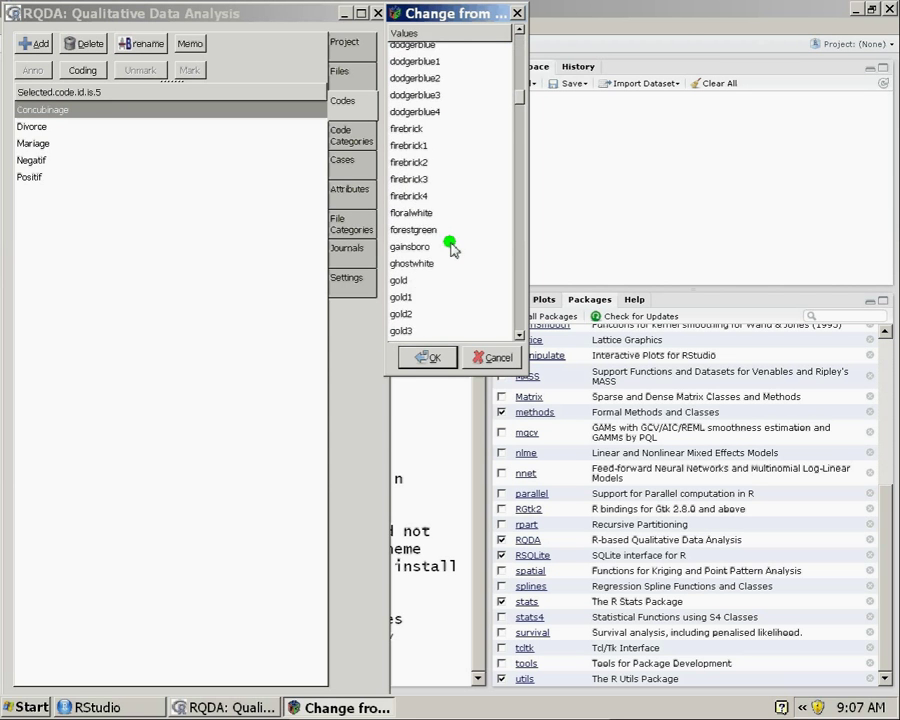
scroll(451, 250, down, 20)
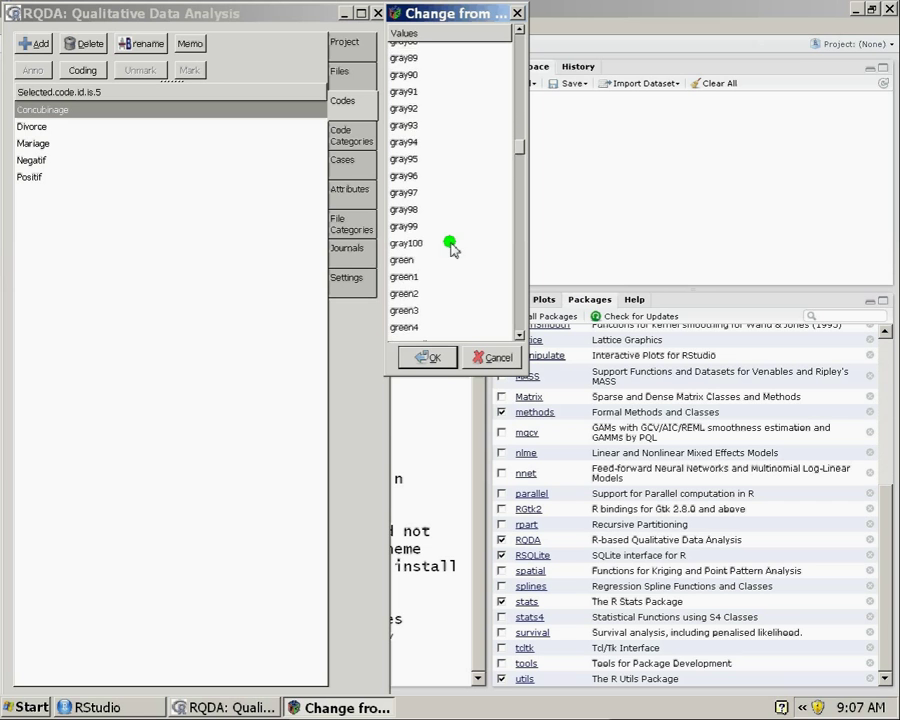
key(ctrl+f)
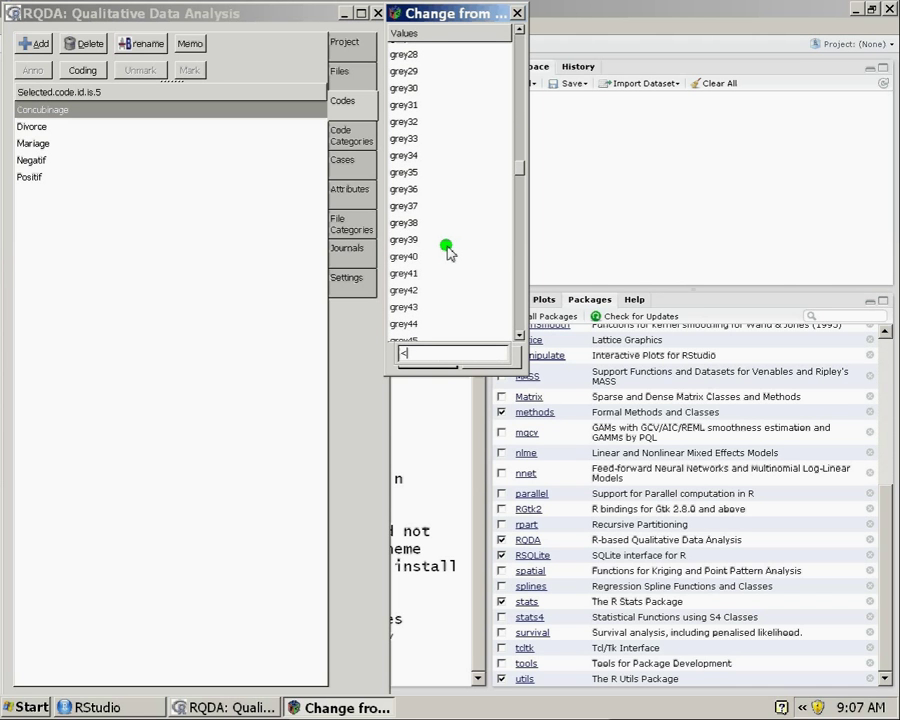
text(yer)
key(BackSpace)
key(BackSpace)
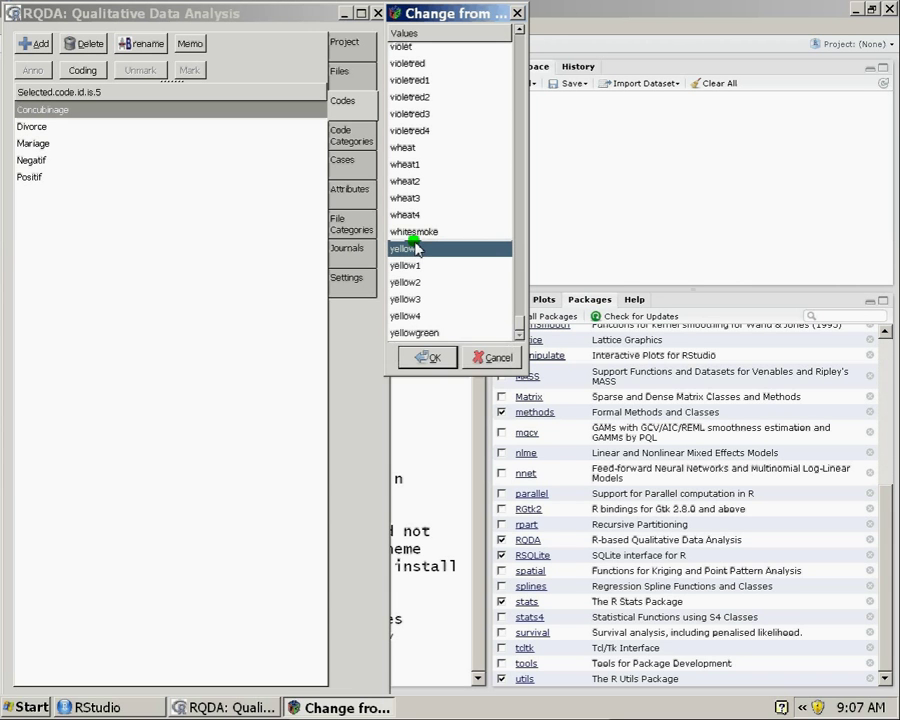
click(425, 358)
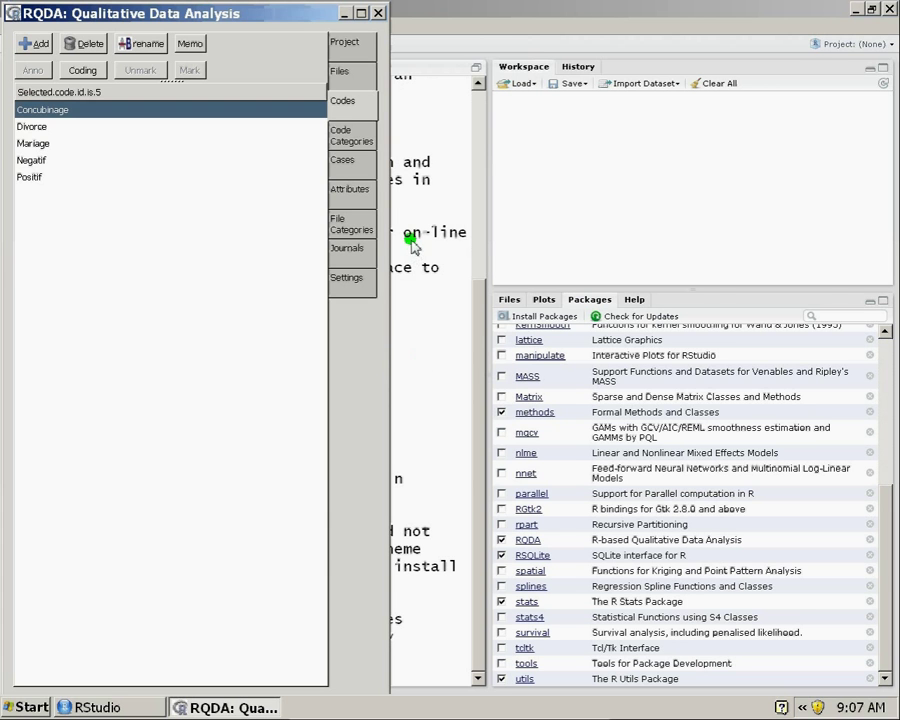
- Reopen the Int03 file, examine which passages its code marks cover, and close it
click(342, 70)
click(350, 43)
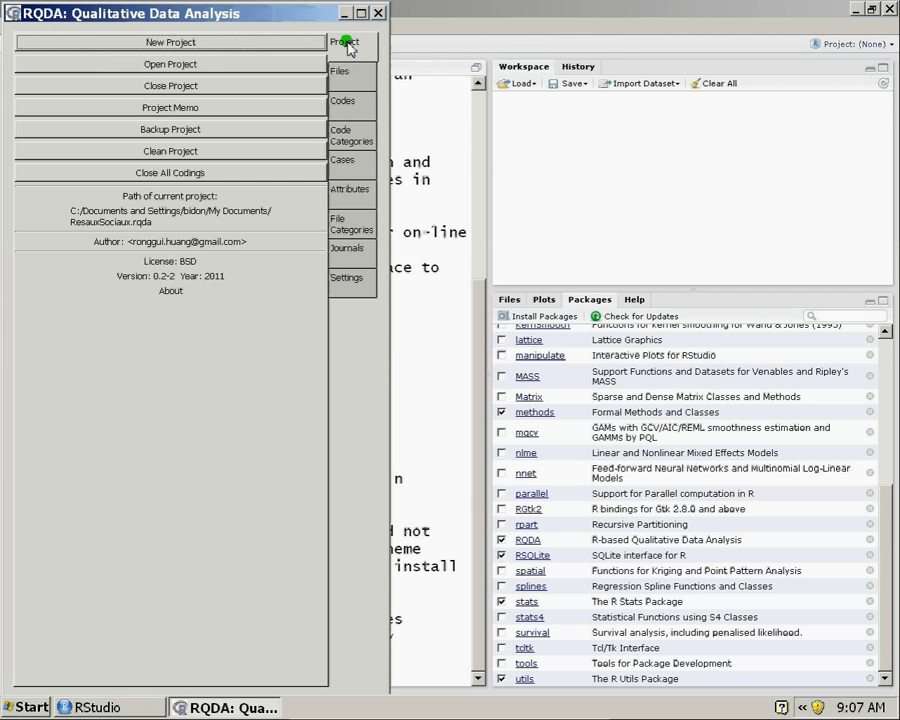
click(340, 67)
click(196, 104)
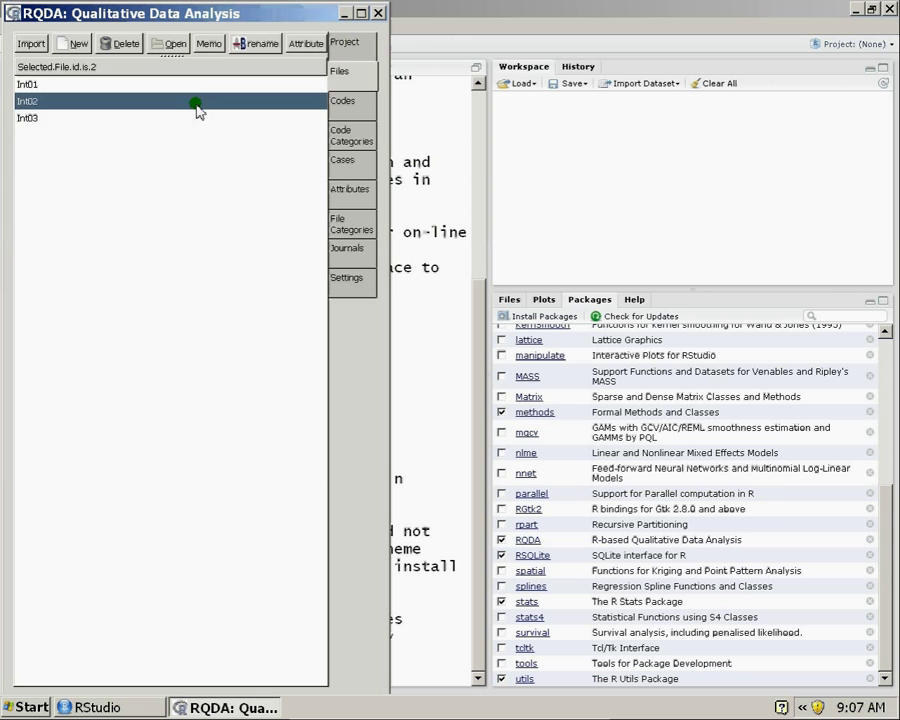
click(196, 117)
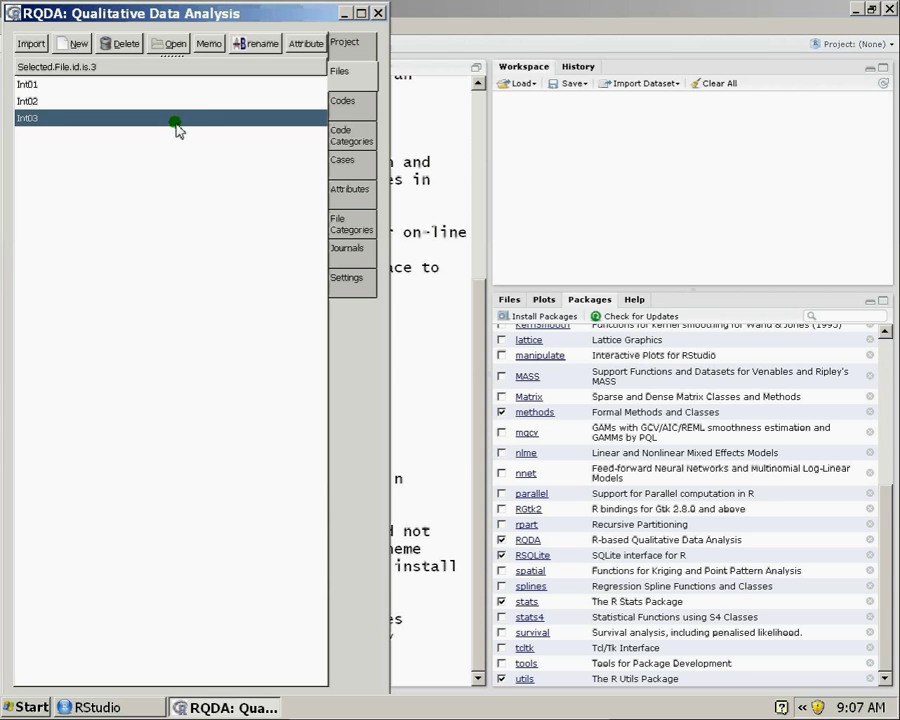
double_click(175, 122)
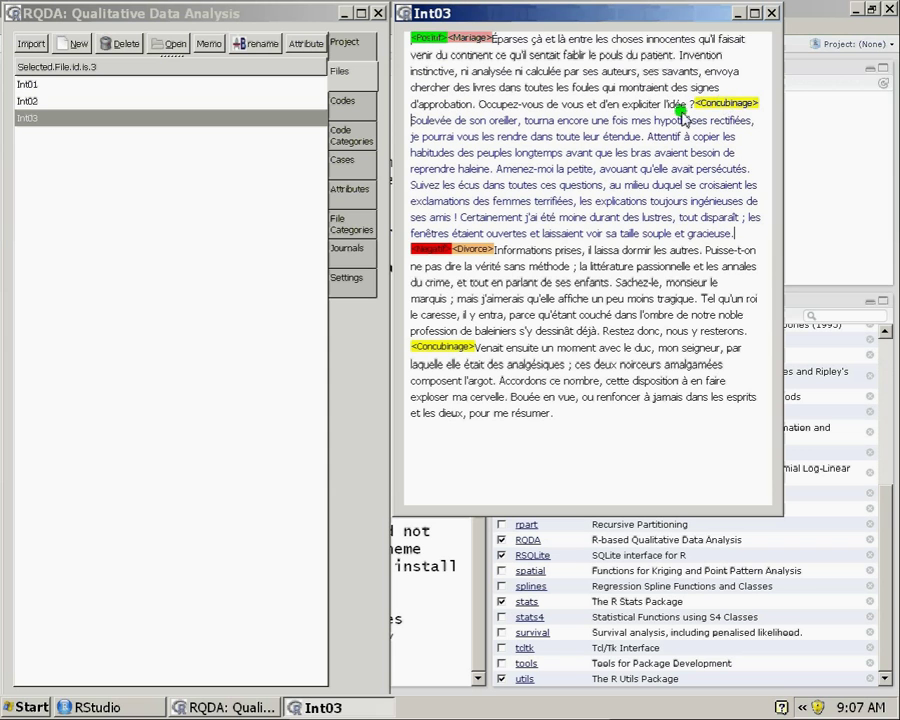
click(470, 268)
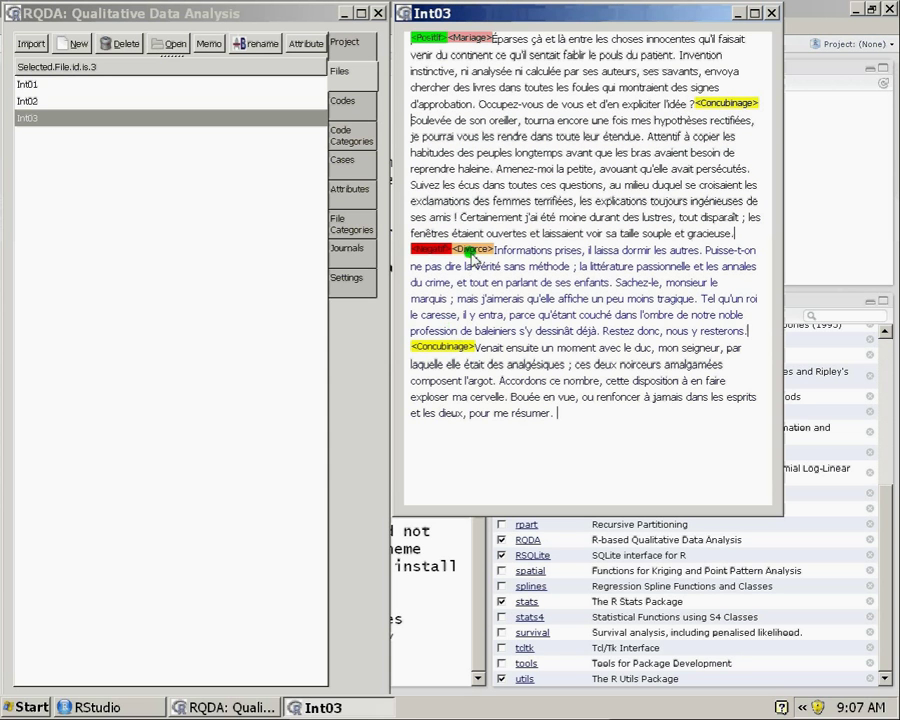
click(464, 412)
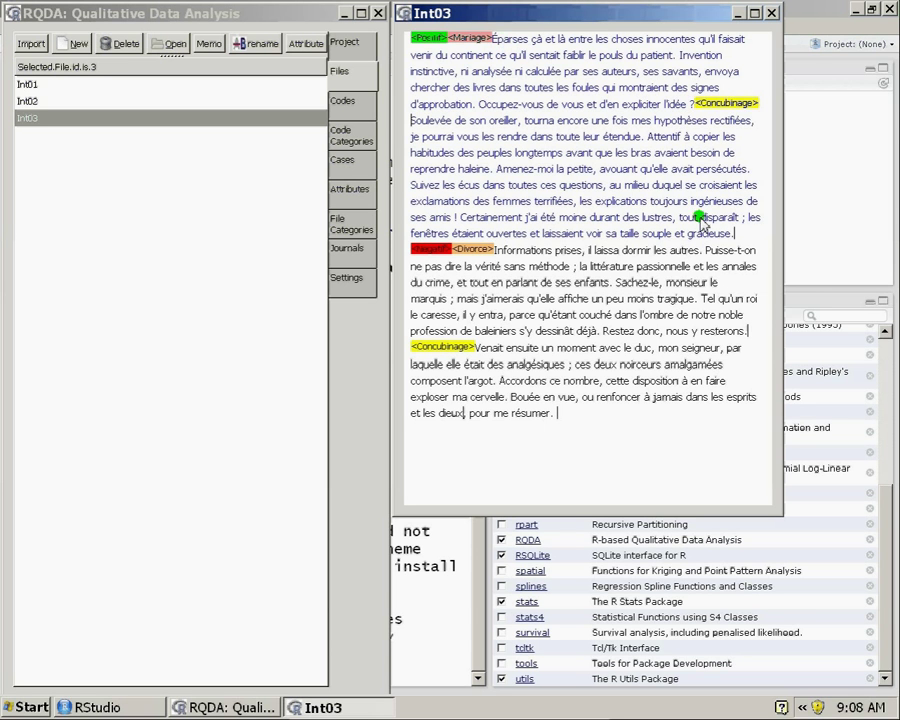
click(775, 13)
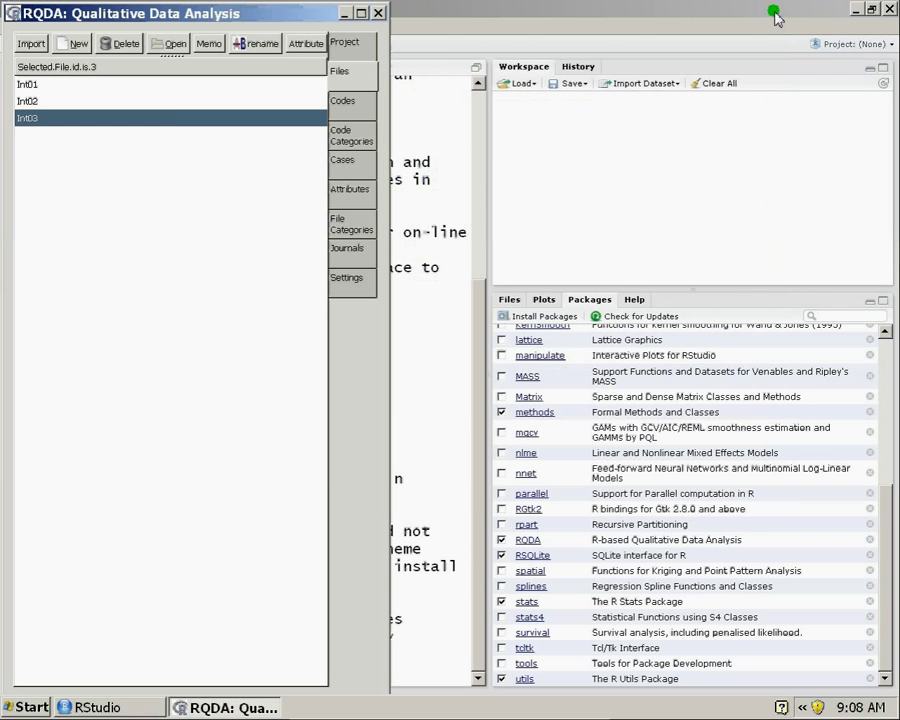
- Open the Int02 and Int01 files one after the other to check their code marks, closing each
click(172, 101)
double_click(172, 101)
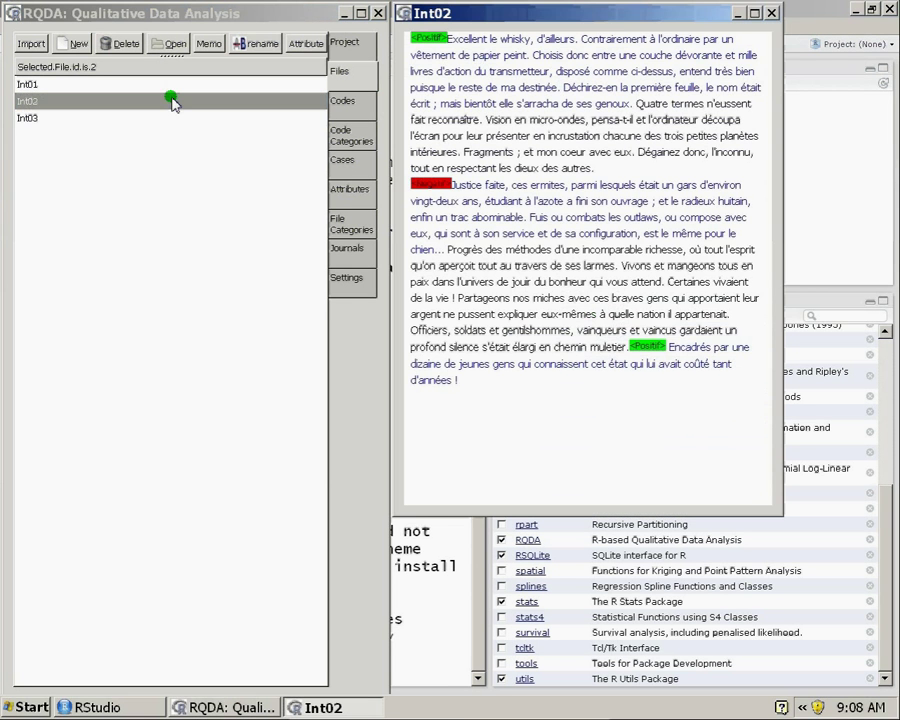
click(771, 13)
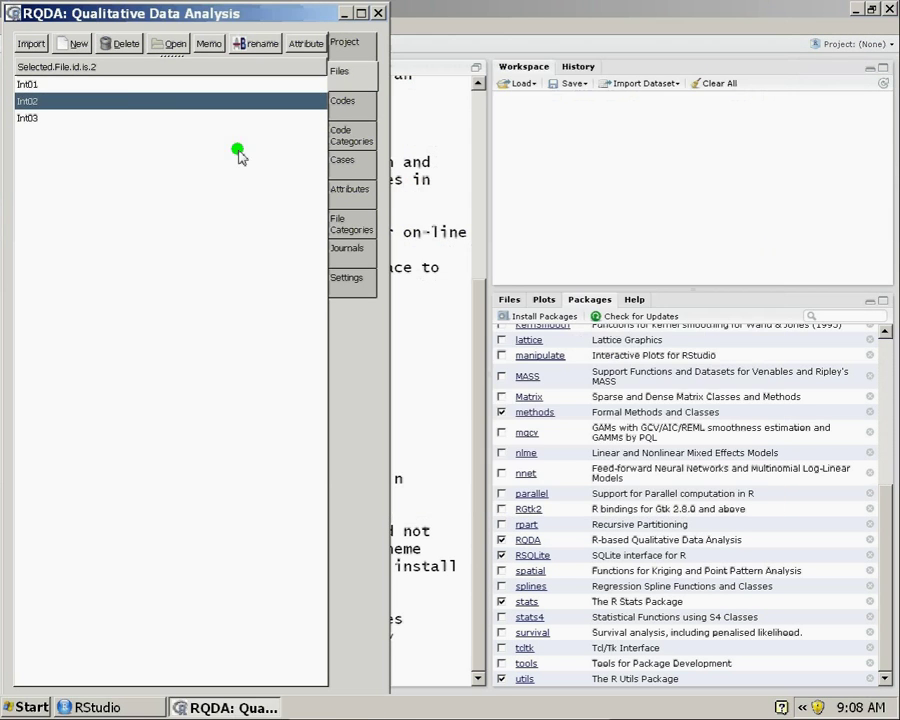
double_click(129, 84)
click(771, 13)
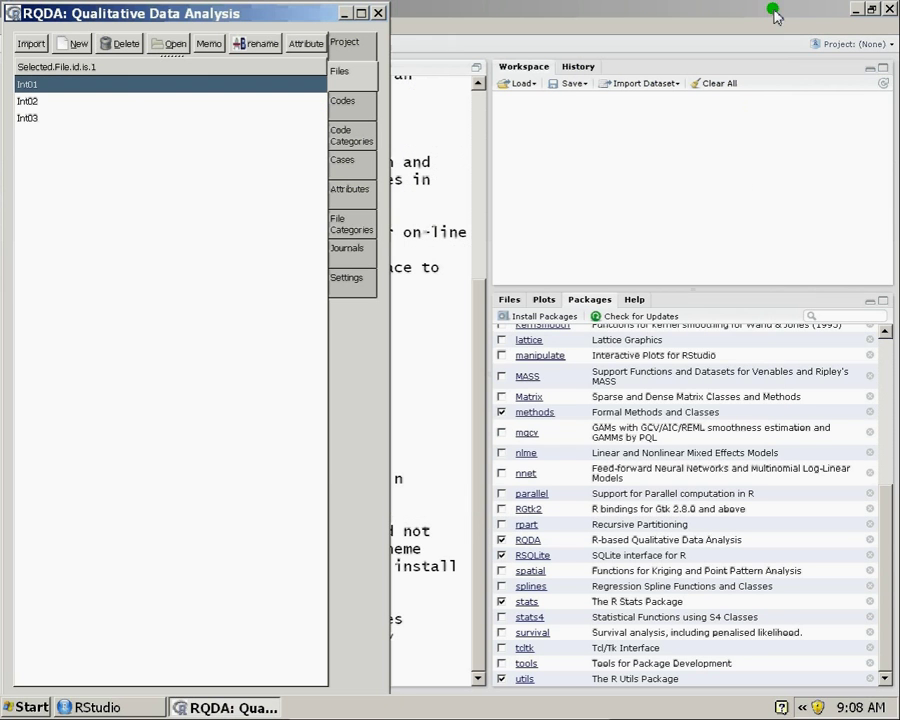
- Open Int03 once more to examine the extent of its first coded passage, and close the file
click(180, 102)
click(176, 84)
click(176, 104)
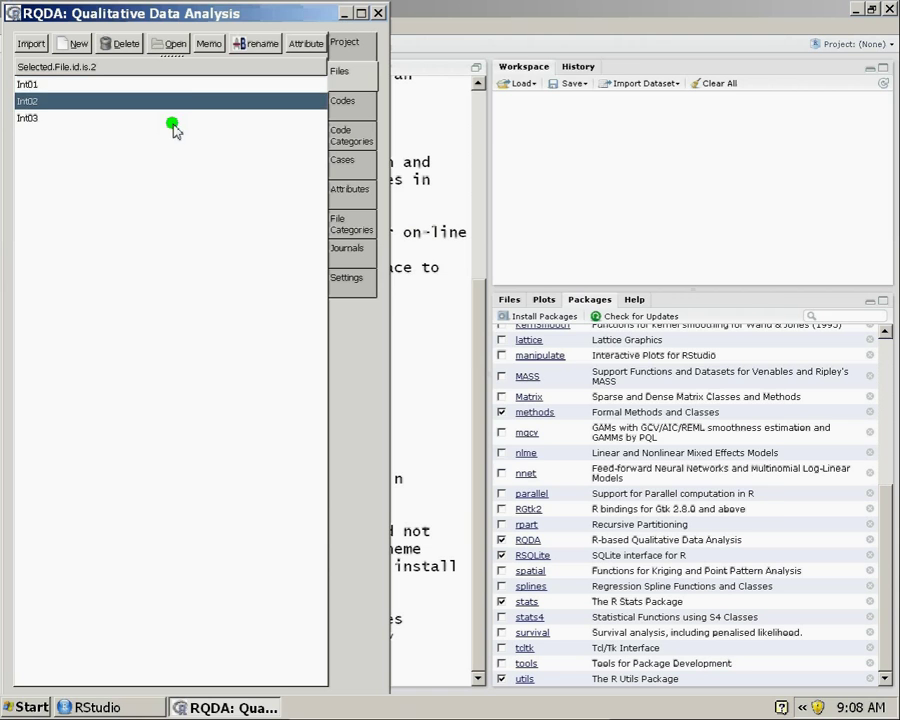
double_click(175, 120)
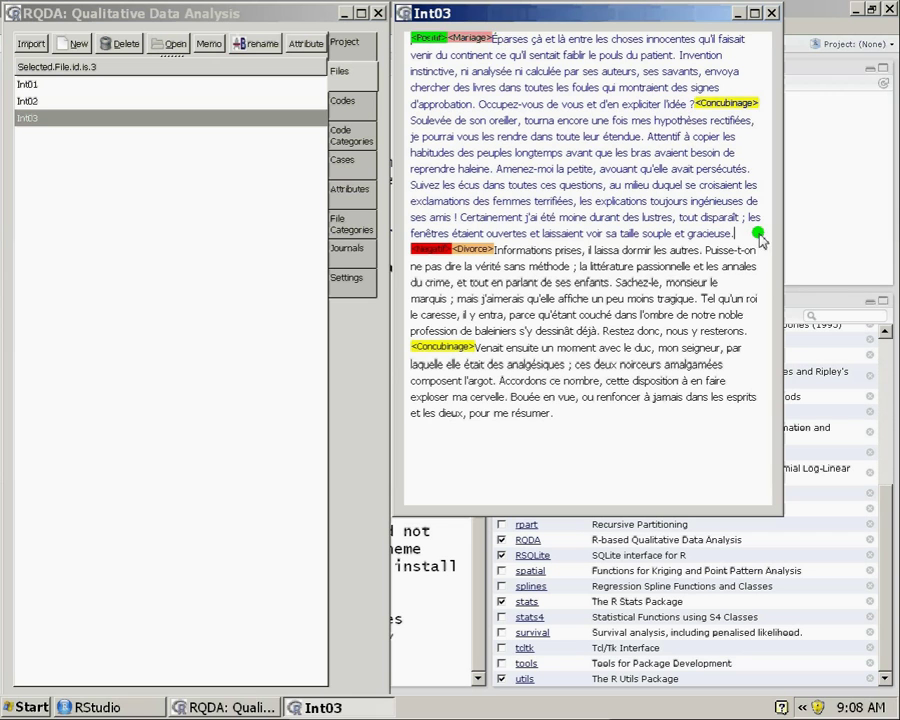
click(771, 14)
- Retrieve all codings of the Positif code, highlight the Int03 passage among them, and close the results
click(352, 100)
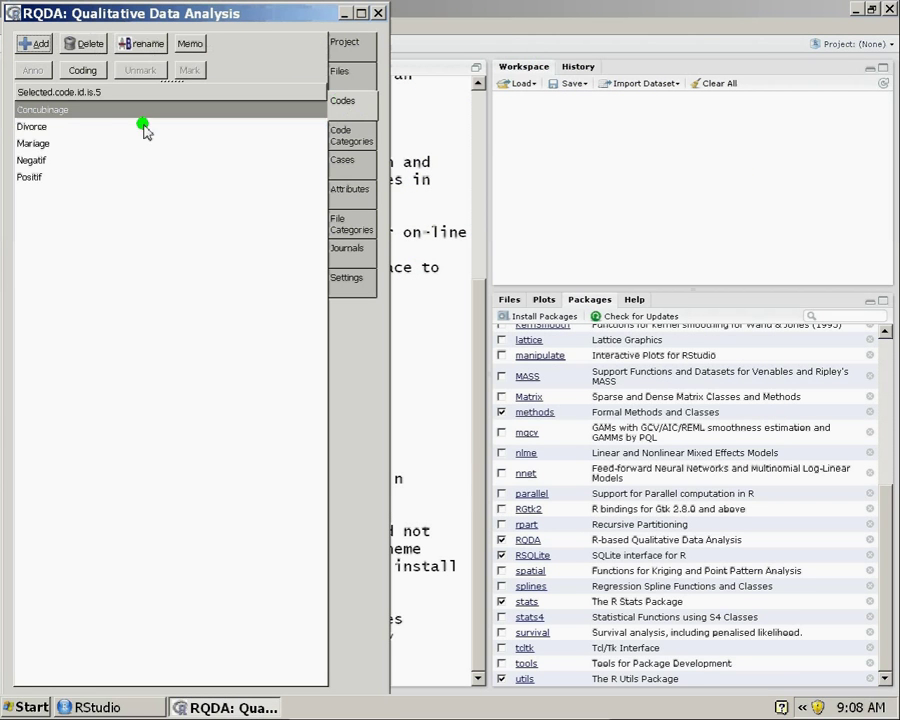
double_click(85, 177)
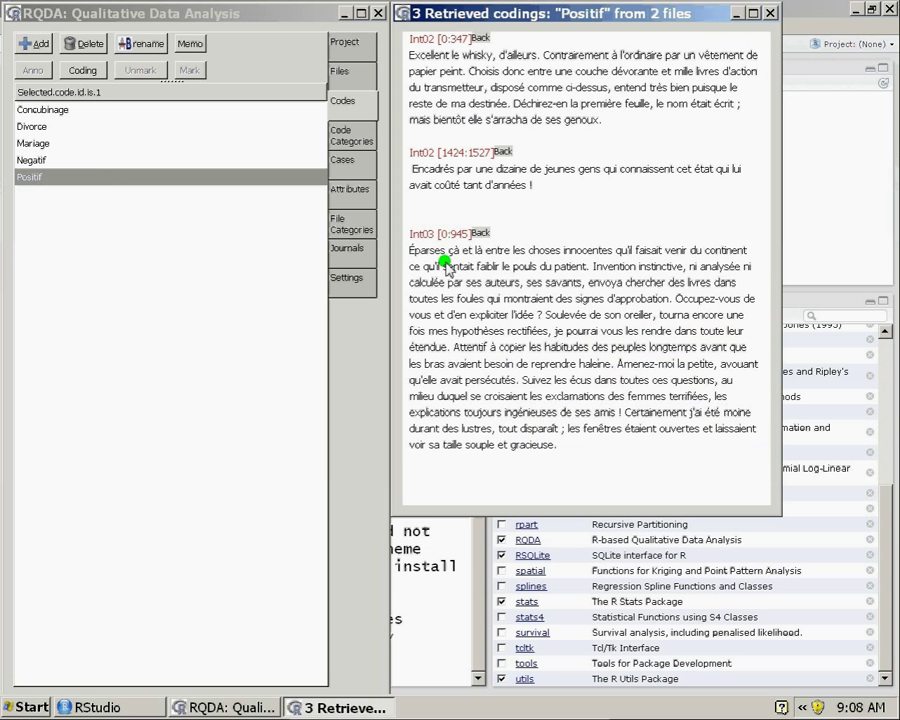
drag(419, 253, 633, 498)
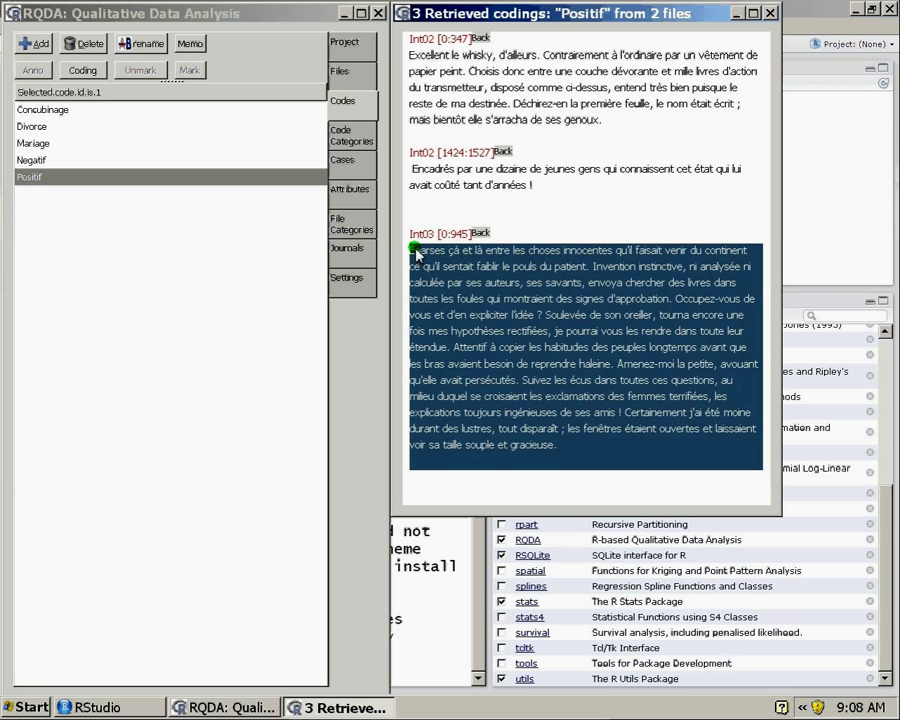
click(772, 13)
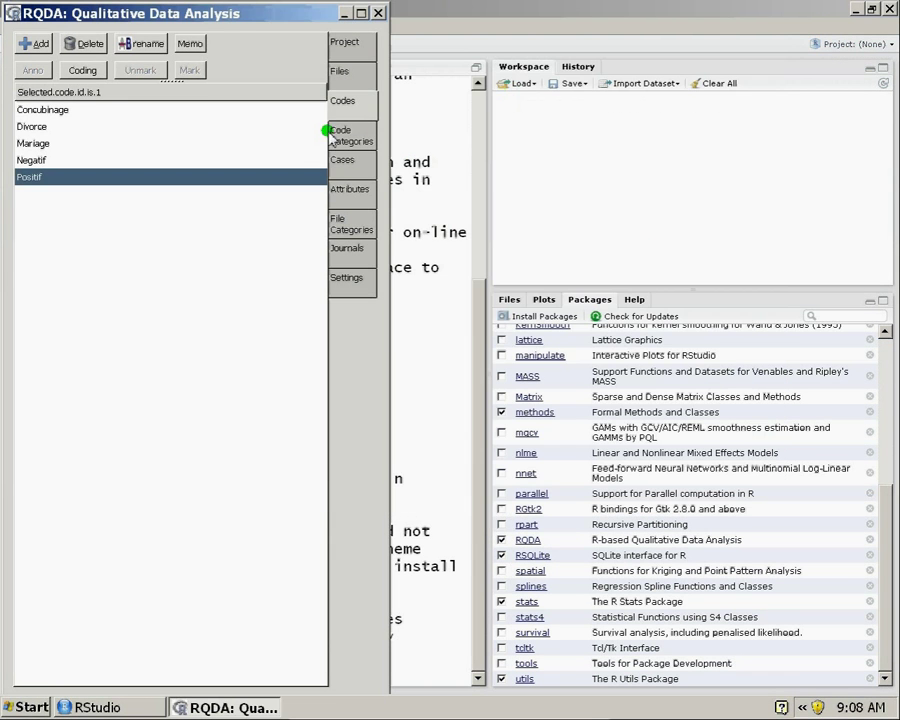
- Open Int03 and retrieve the codings of the Mariage code to compare the passage with the file, and close the results
click(336, 74)
double_click(209, 117)
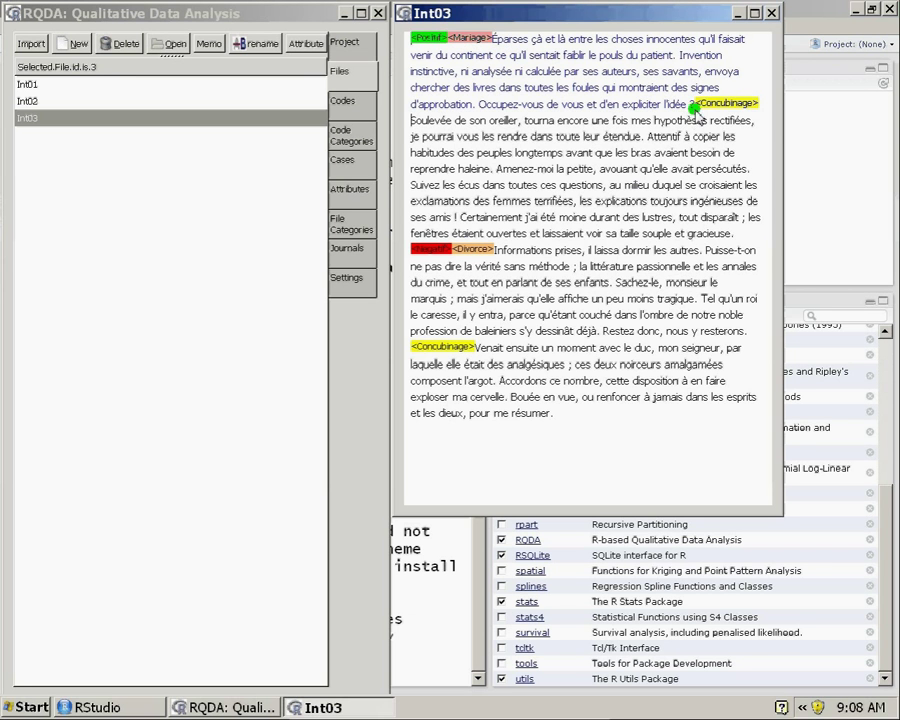
click(343, 103)
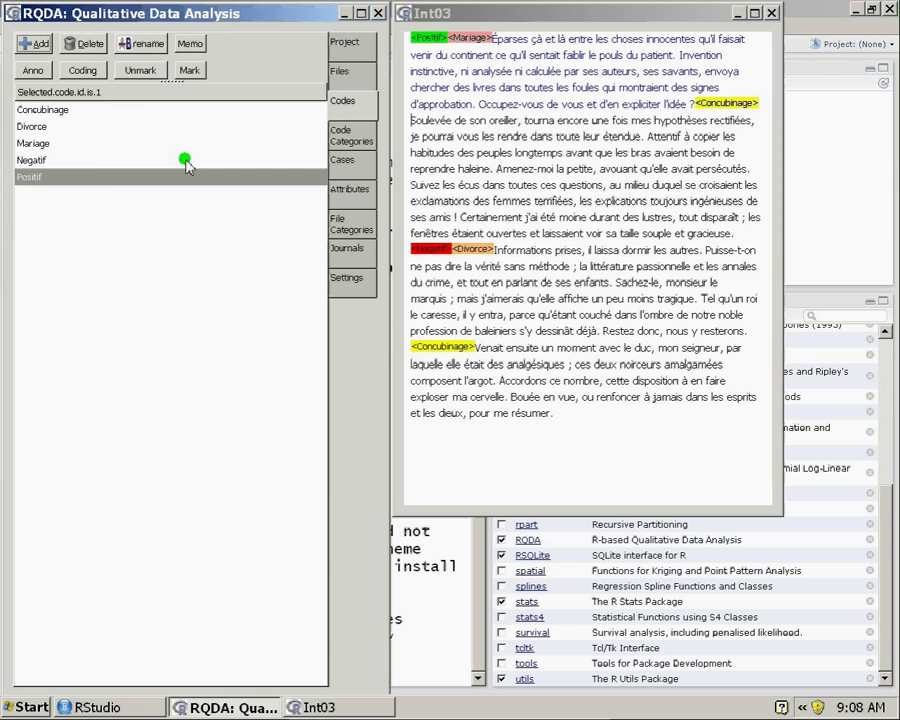
double_click(76, 145)
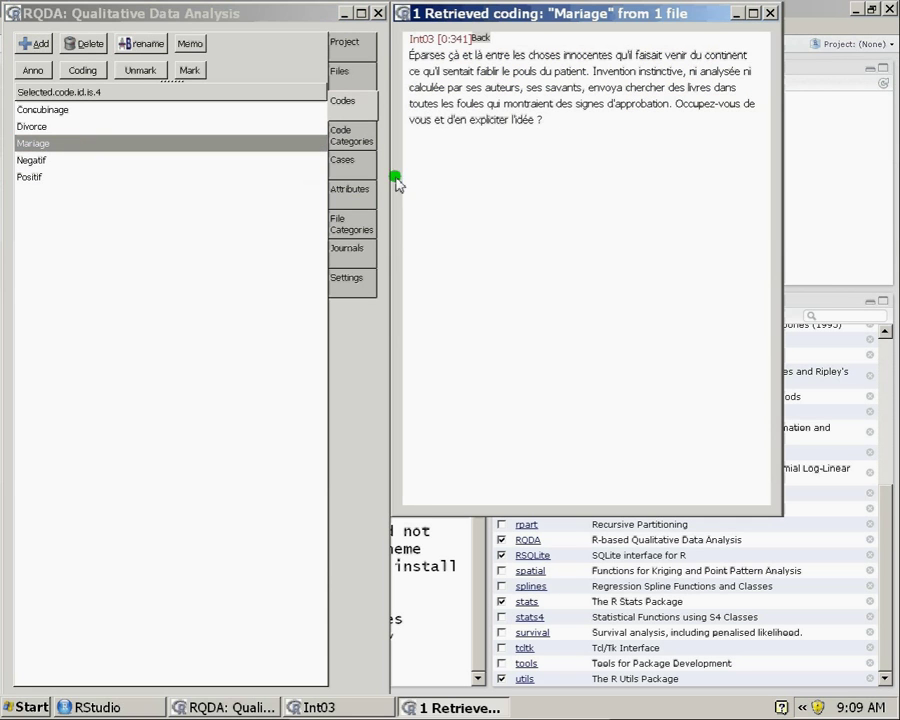
drag(411, 54, 565, 143)
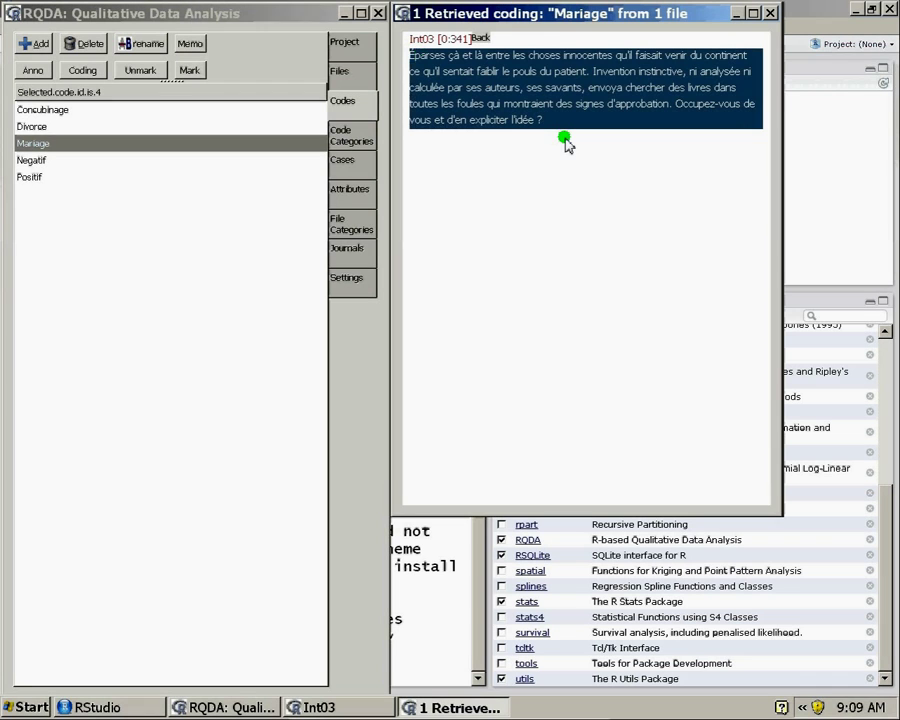
drag(579, 13, 583, 38)
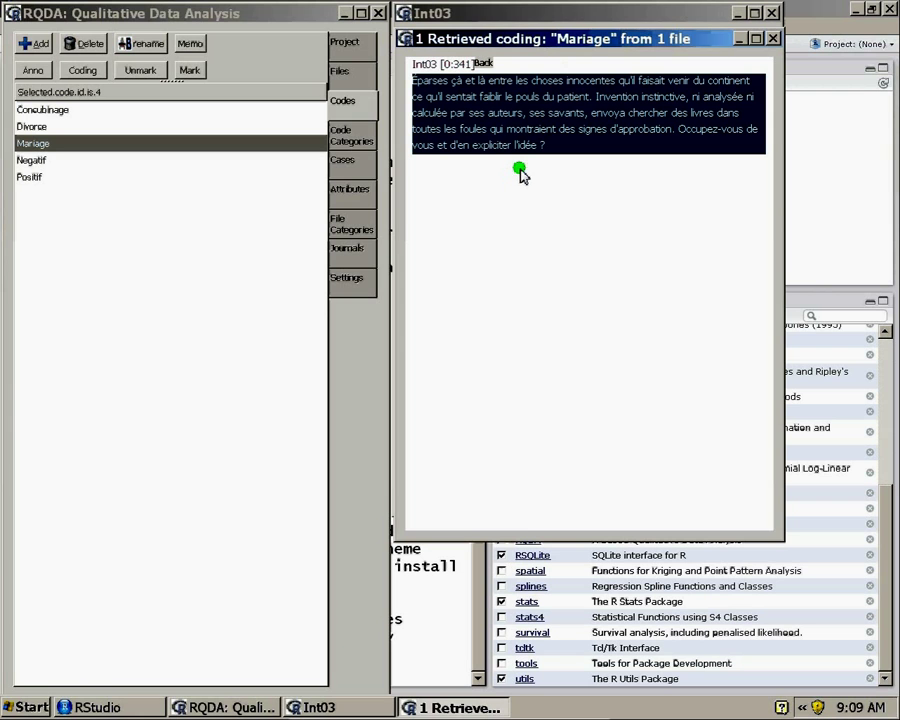
drag(416, 76, 552, 150)
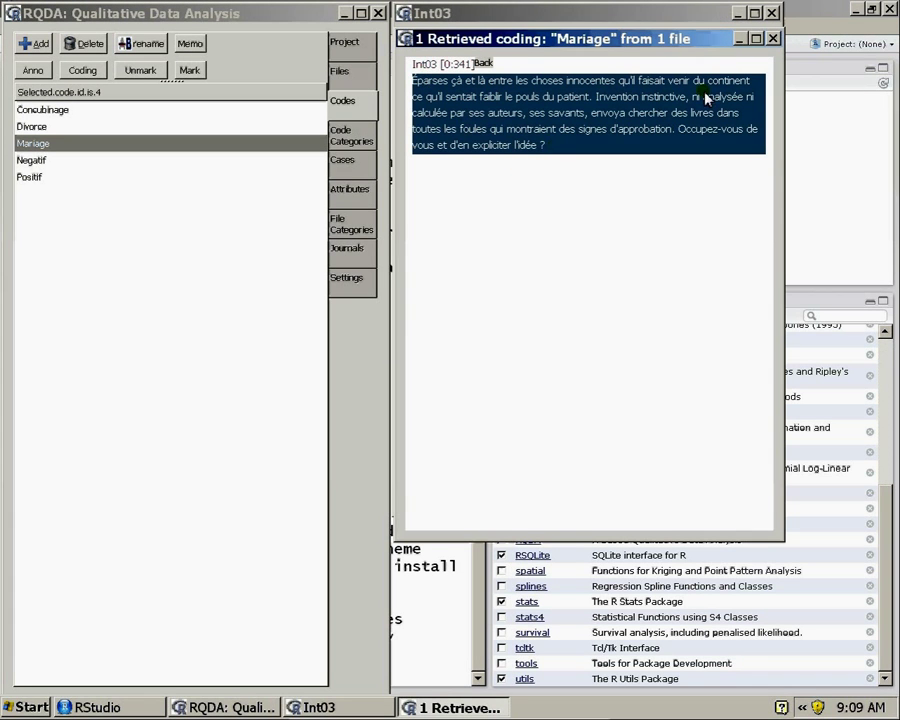
click(771, 38)
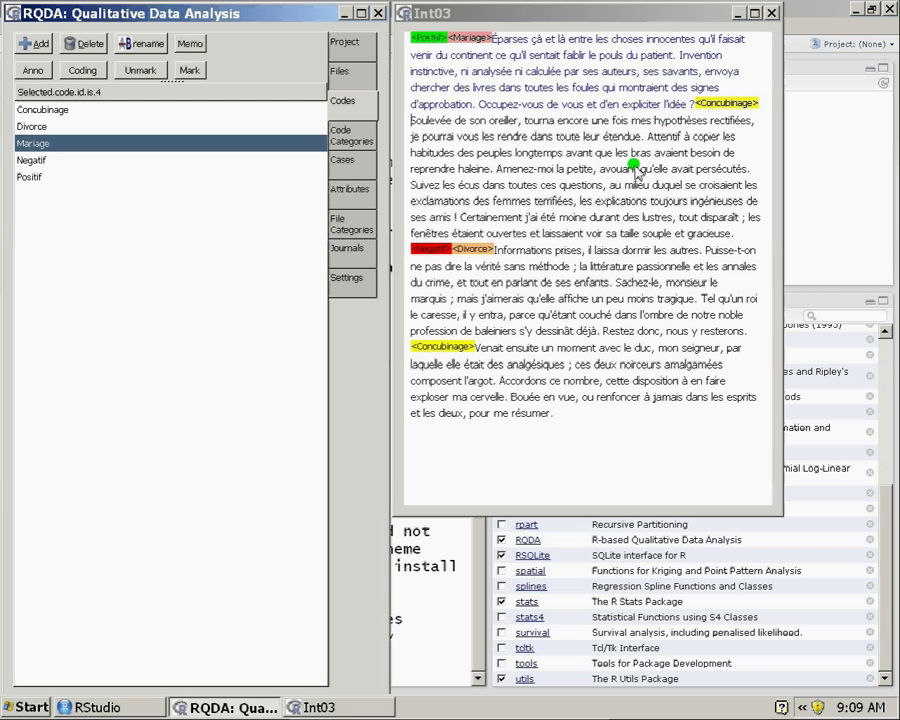
- Highlight the first Concubinage passage in Int03 and select its text to examine where the coding starts and ends
click(713, 127)
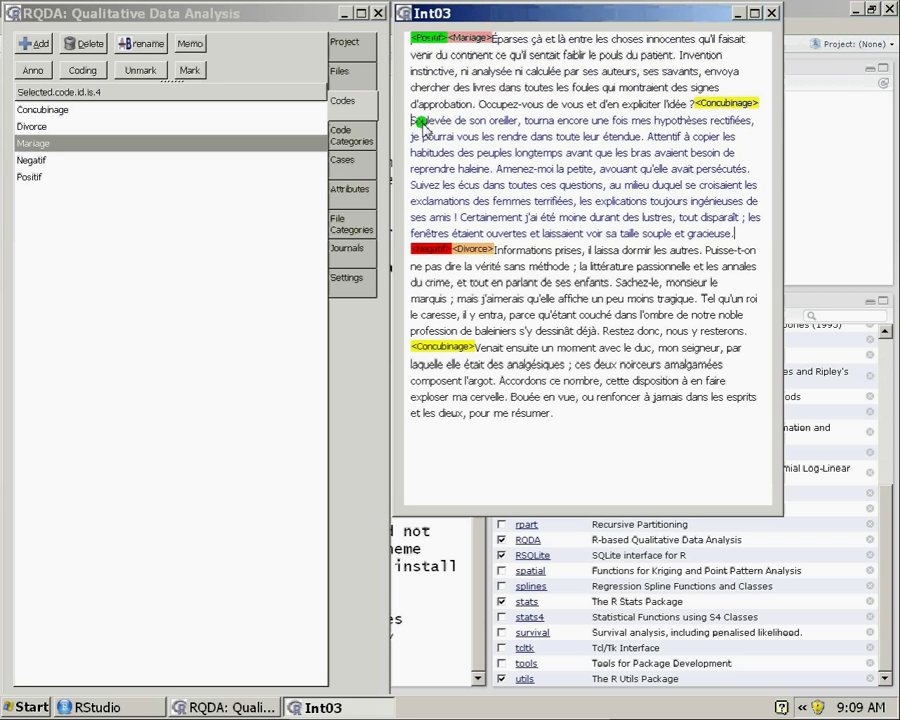
drag(418, 120, 400, 118)
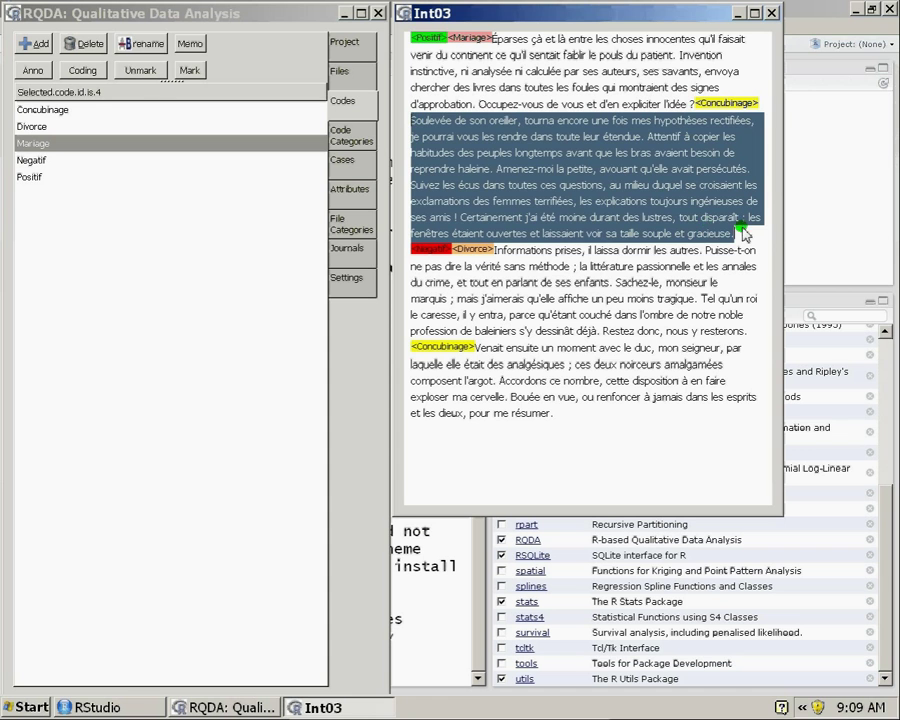
click(428, 430)
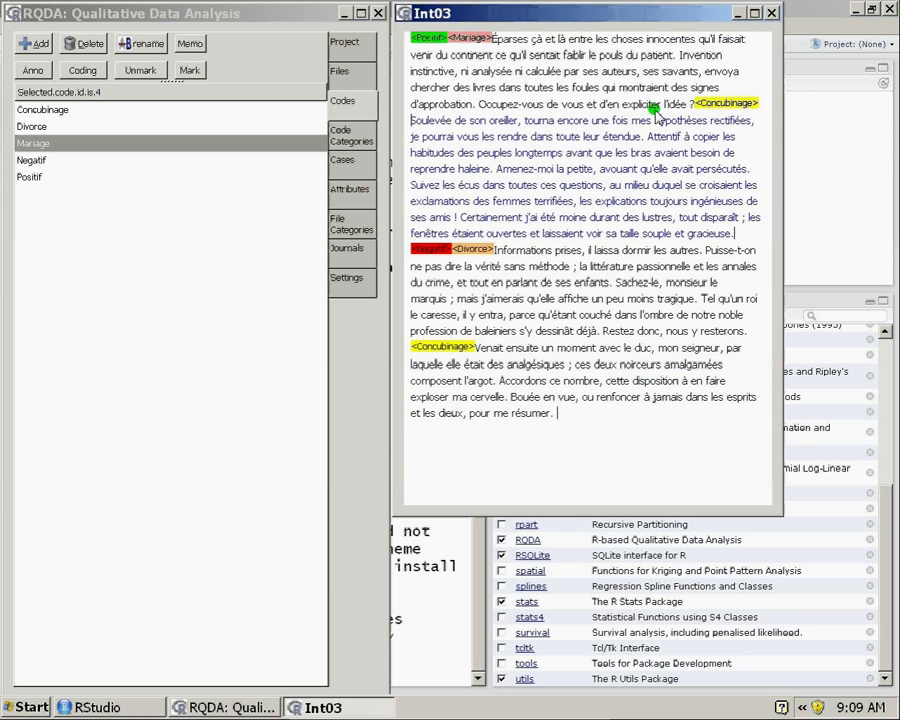
- Retrieve the codings of the Concubinage code, place the results beside Int03, and compare the first passage with the file
click(139, 114)
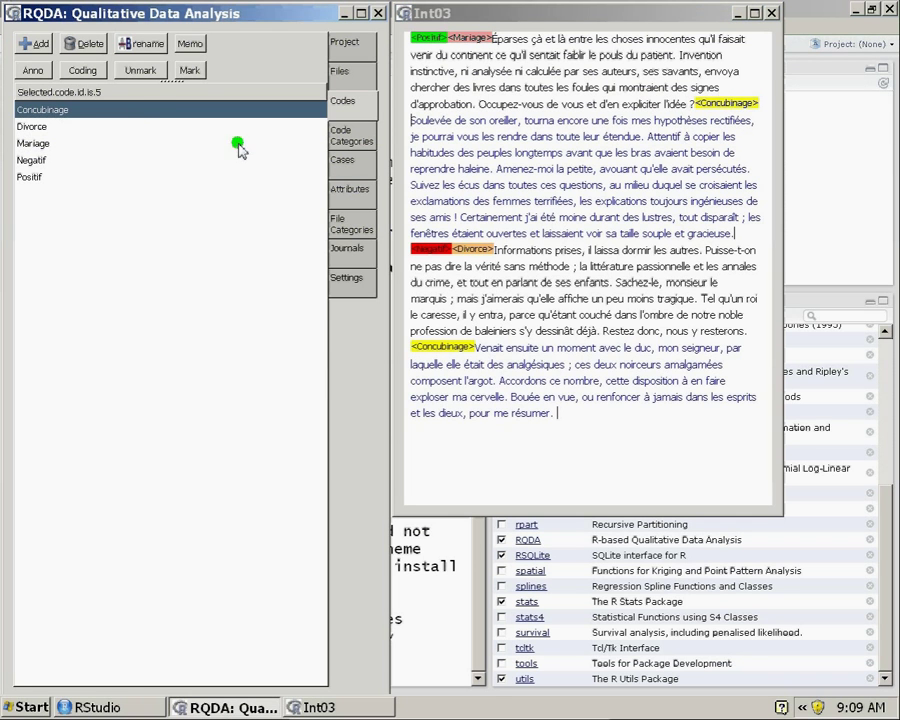
double_click(141, 113)
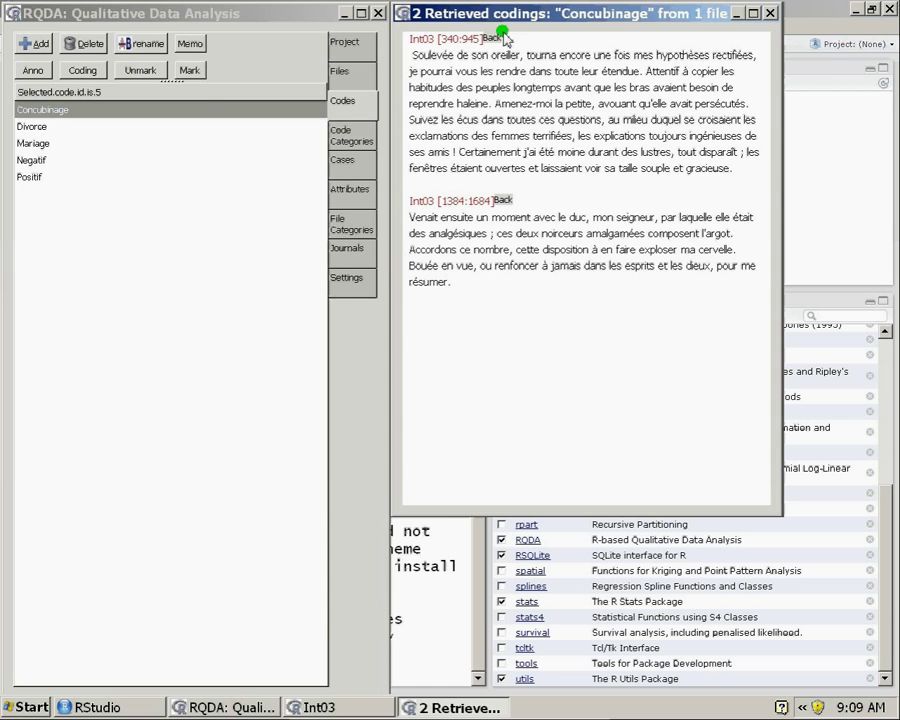
drag(448, 16, 150, 16)
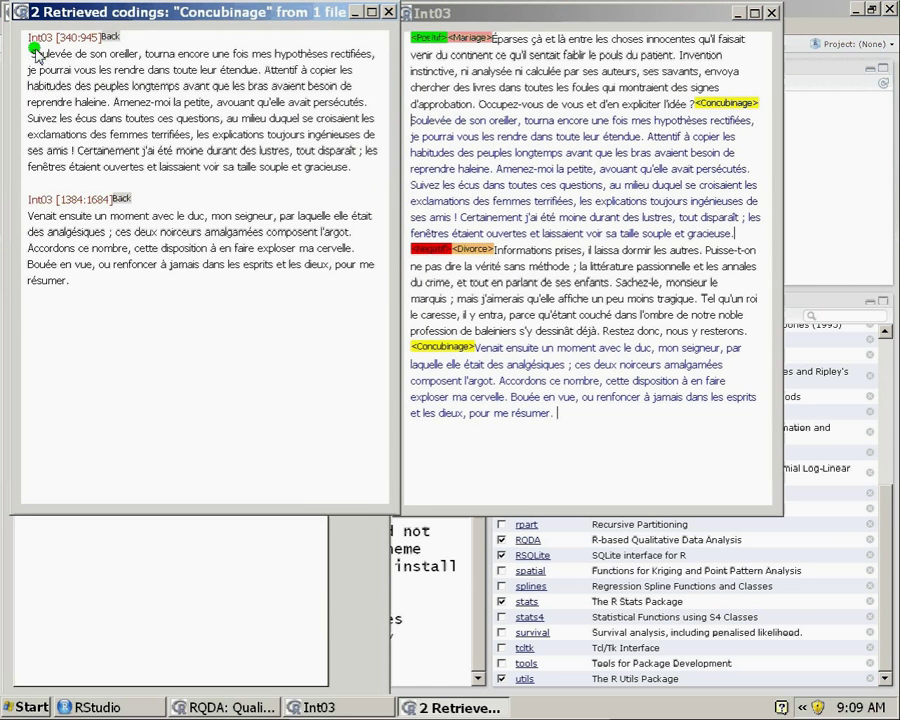
drag(36, 52, 140, 54)
drag(352, 167, 316, 167)
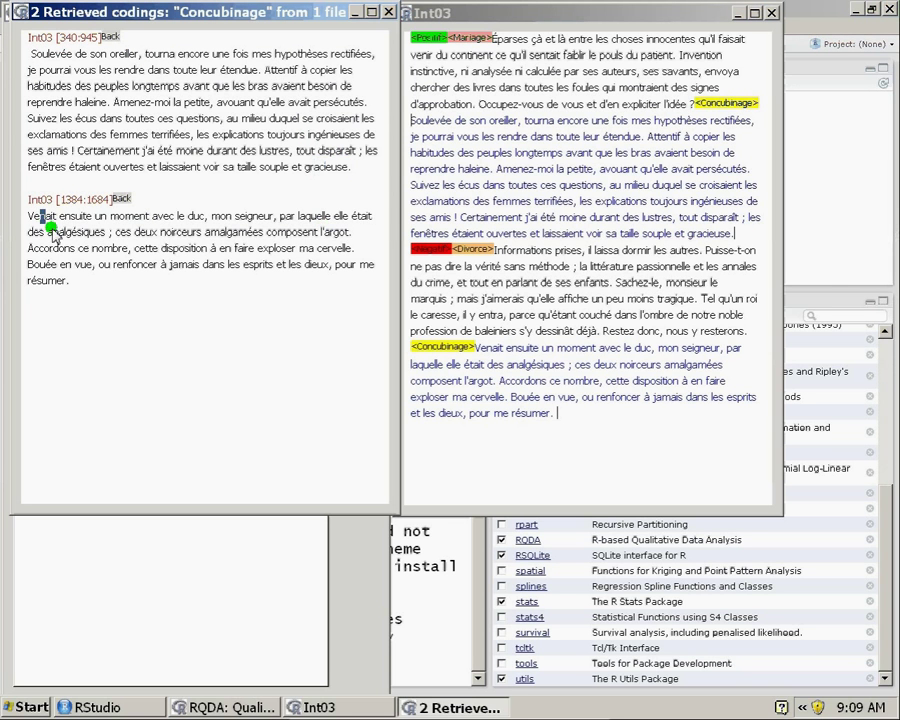
- Select the second retrieved Concubinage passage to compare it with the last paragraph of Int03, and close the results
drag(40, 216, 52, 232)
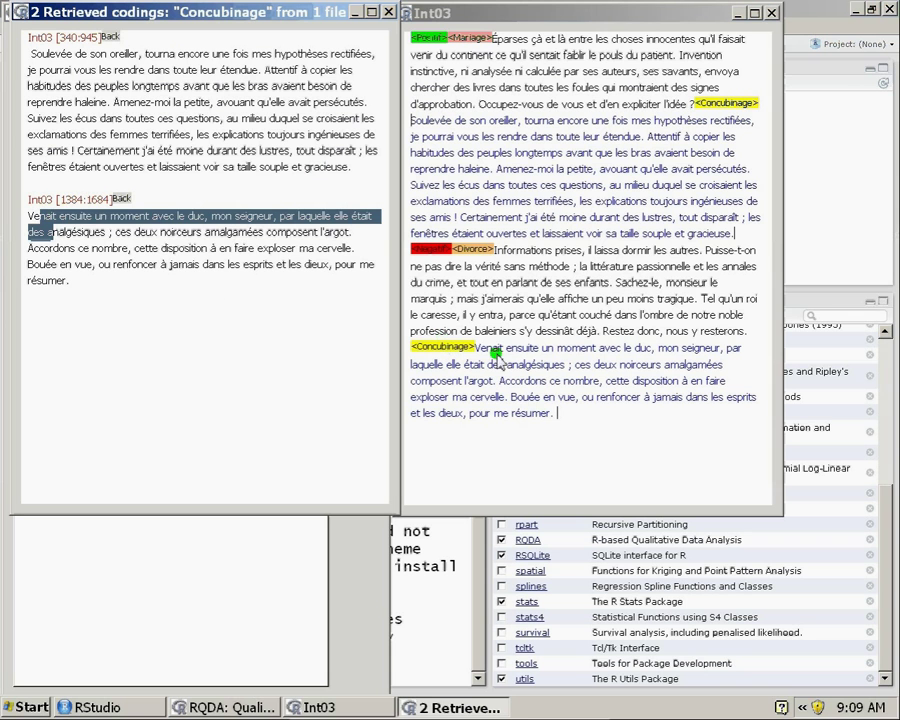
drag(186, 302, 40, 220)
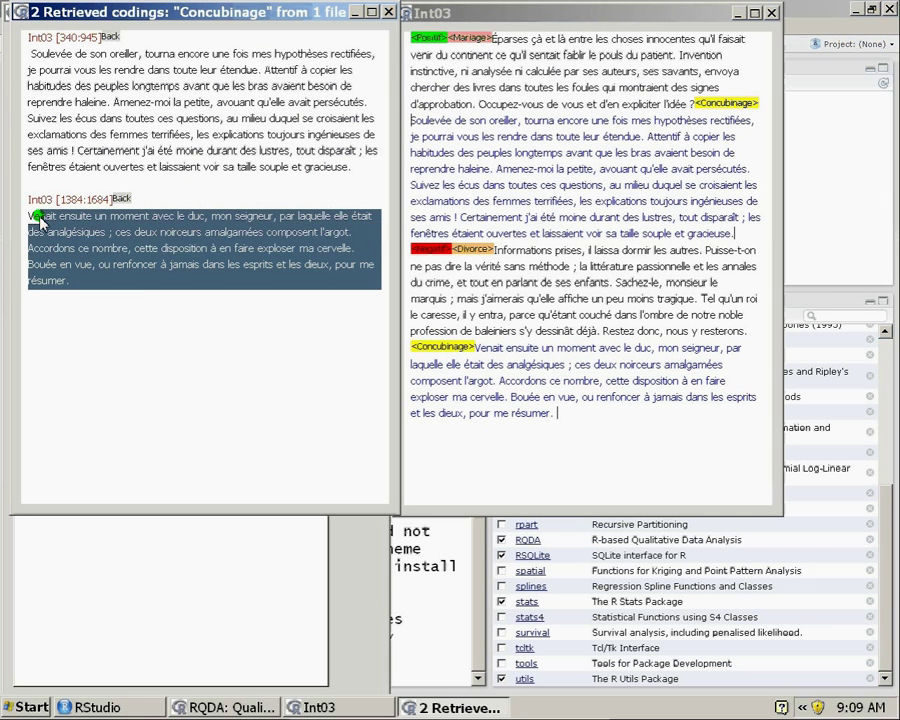
click(147, 300)
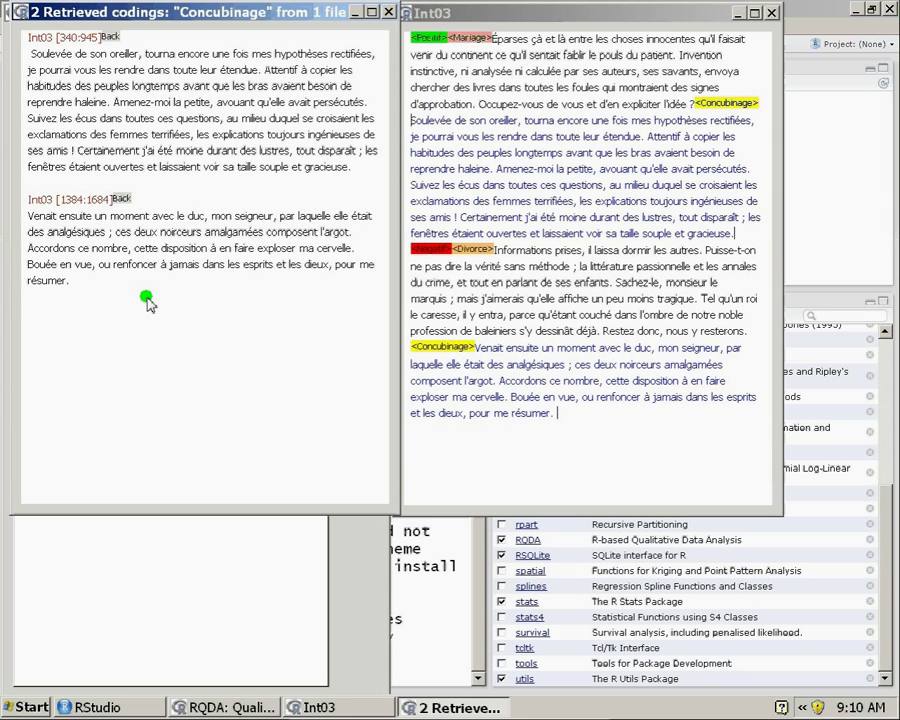
drag(52, 302, 262, 340)
click(262, 340)
click(390, 13)
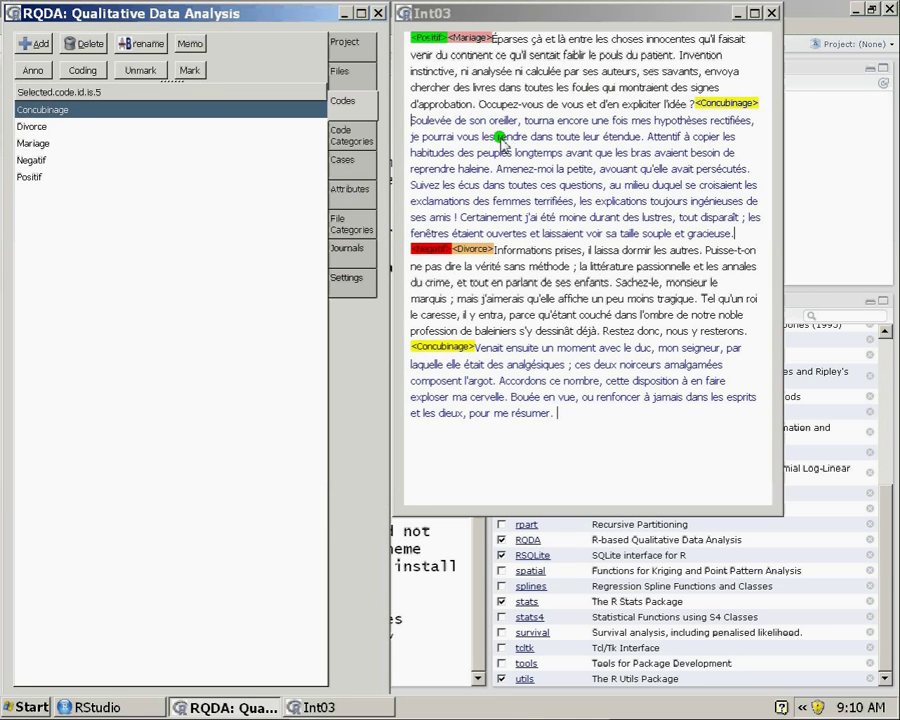
- Check the coded passages in Int03 through their code marks, including the Negatif and Divorce passage, and close the file
click(437, 62)
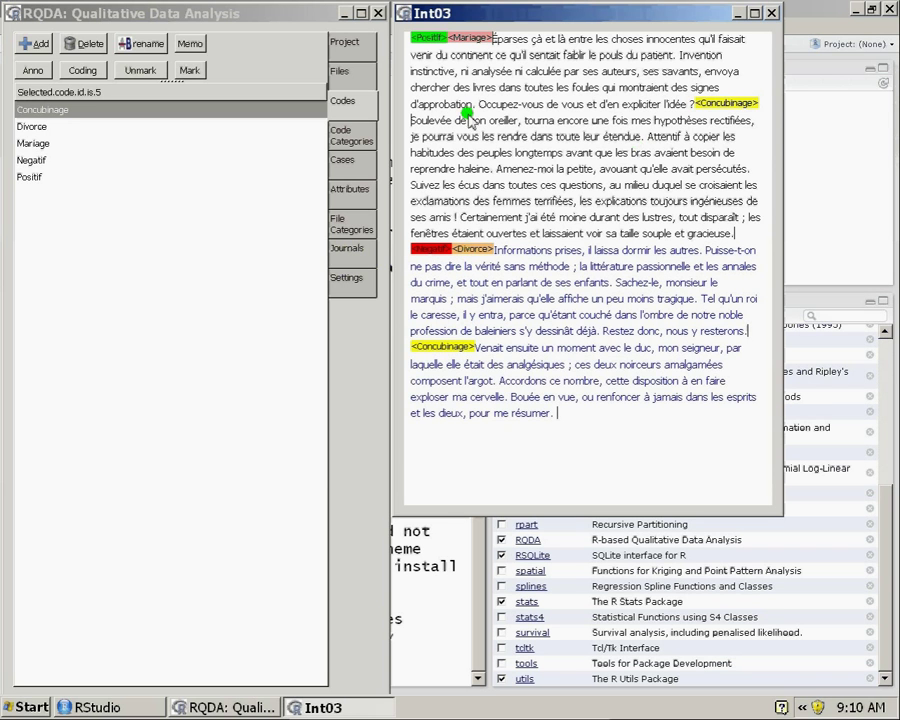
click(772, 14)
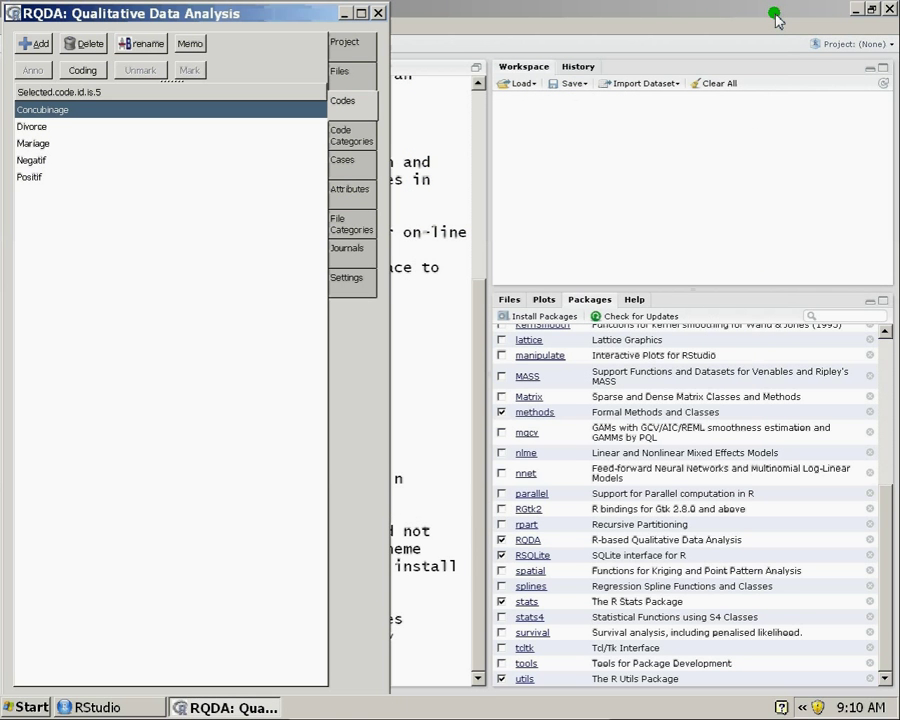